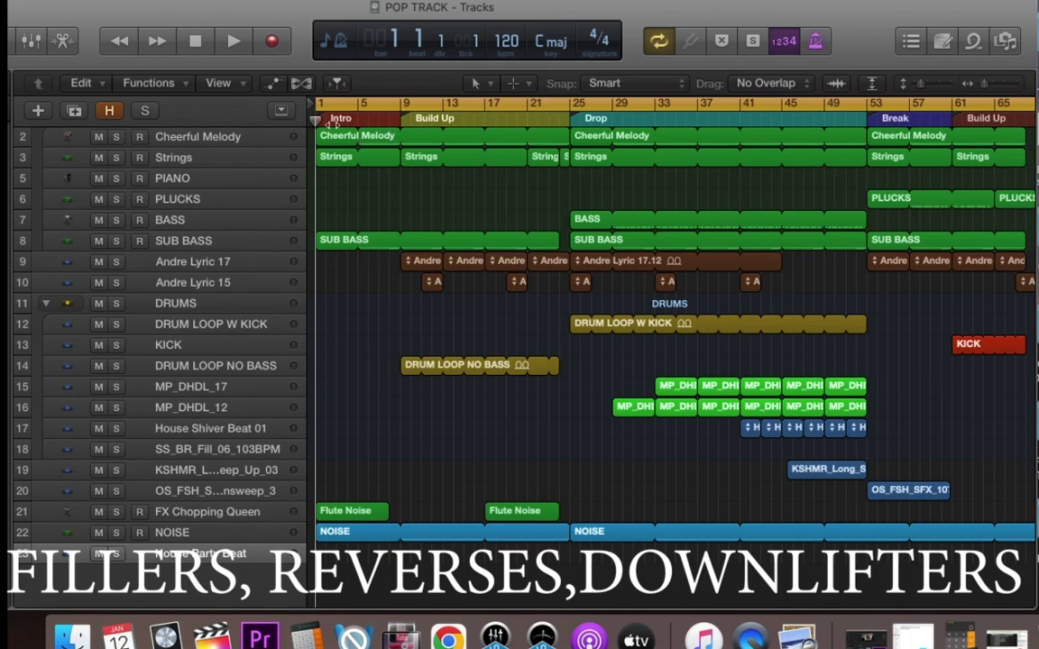
Move the playhead to bar 9, on to bar 24, and examine the gap between the Build Up and the Drop
{"action": "left_click_drag", "start_coordinate": [313, 120], "coordinate": [401, 119]}
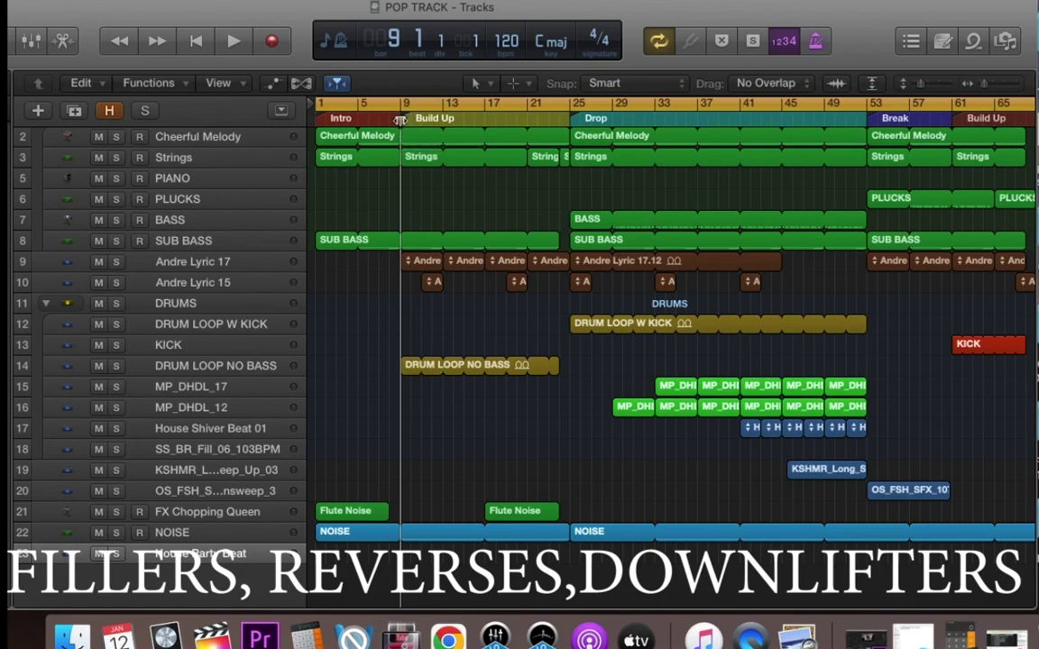
{"action": "left_click_drag", "start_coordinate": [400, 120], "coordinate": [560, 121]}
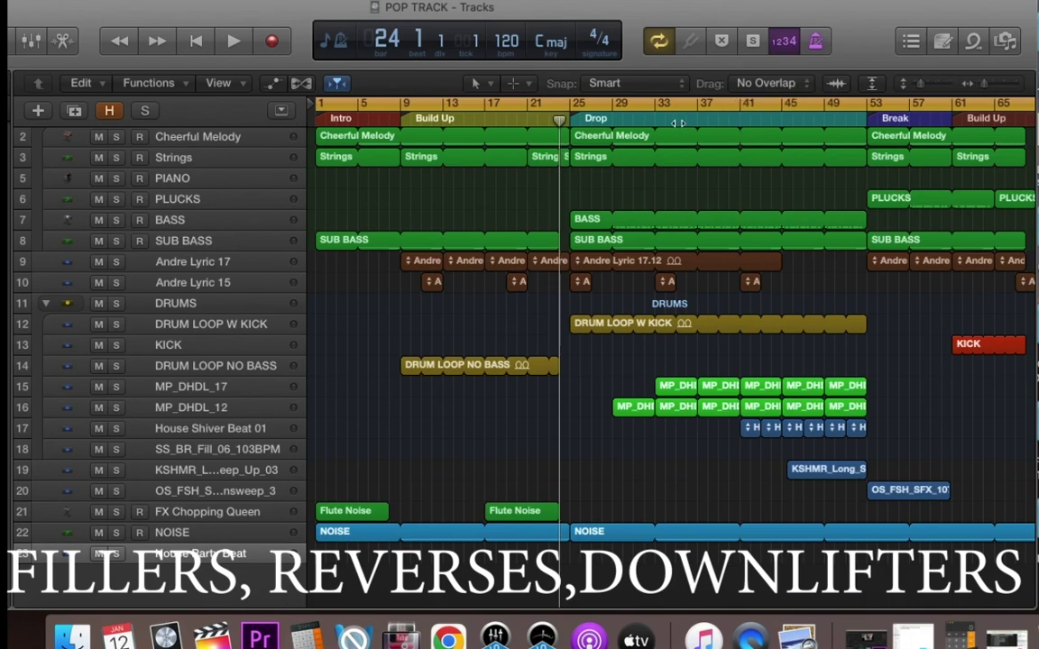
{"action": "left_click_drag", "start_coordinate": [986, 88], "coordinate": [992, 89]}
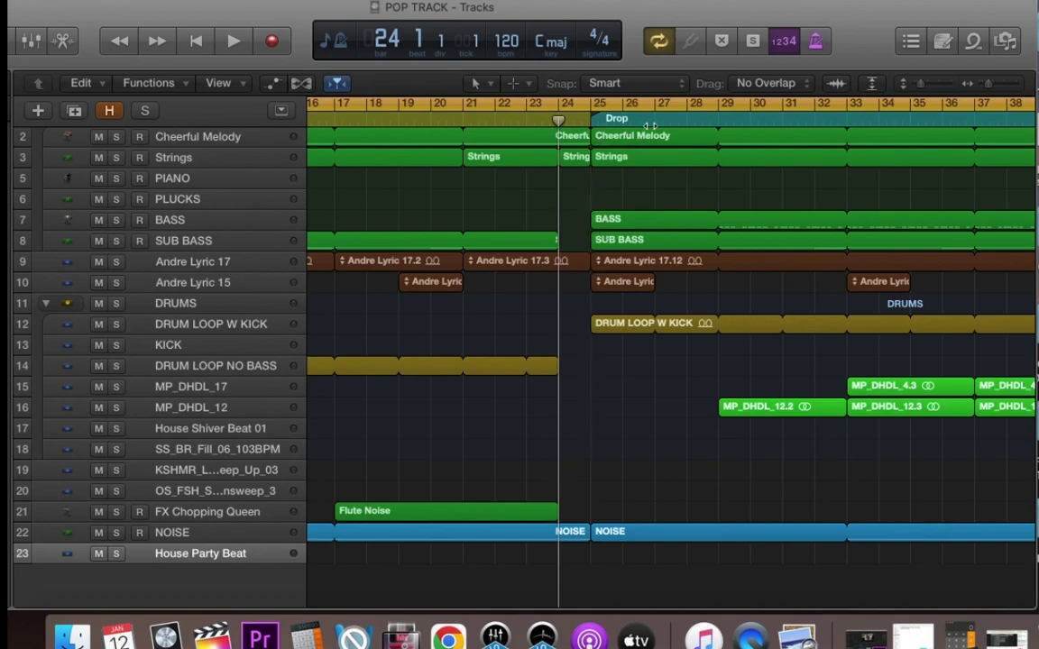
{"action": "left_click_drag", "start_coordinate": [987, 87], "coordinate": [978, 87]}
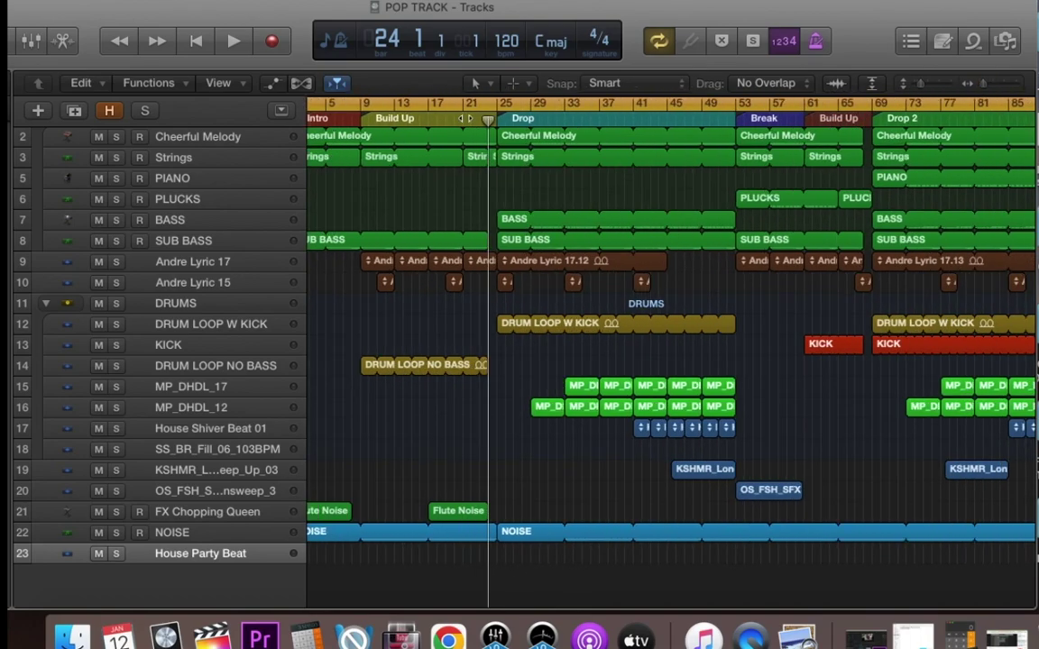
Start the cycle range at bar 23 and play the transition from the Build Up into the Drop
{"action": "left_click_drag", "start_coordinate": [344, 320], "coordinate": [133, 309]}
{"action": "left_click_drag", "start_coordinate": [319, 102], "coordinate": [504, 107]}
{"action": "key", "text": "space"}
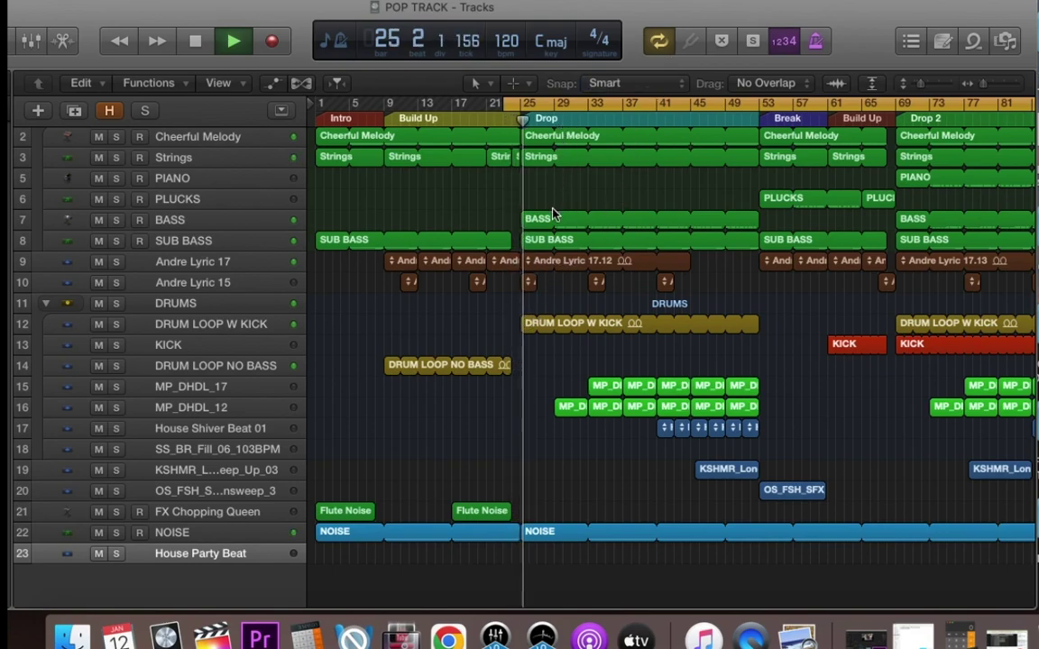
{"action": "key", "text": "space"}
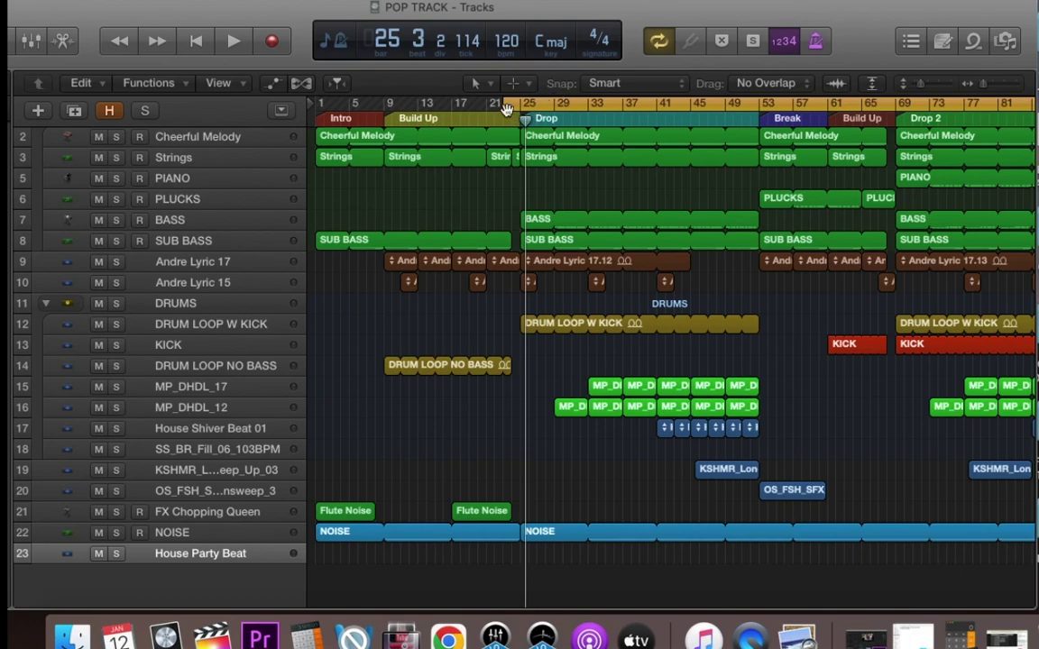
Start the cycle range at bar 46 and play the end of the Drop with the sweep tracks enlarged
{"action": "left_click_drag", "start_coordinate": [511, 104], "coordinate": [699, 117]}
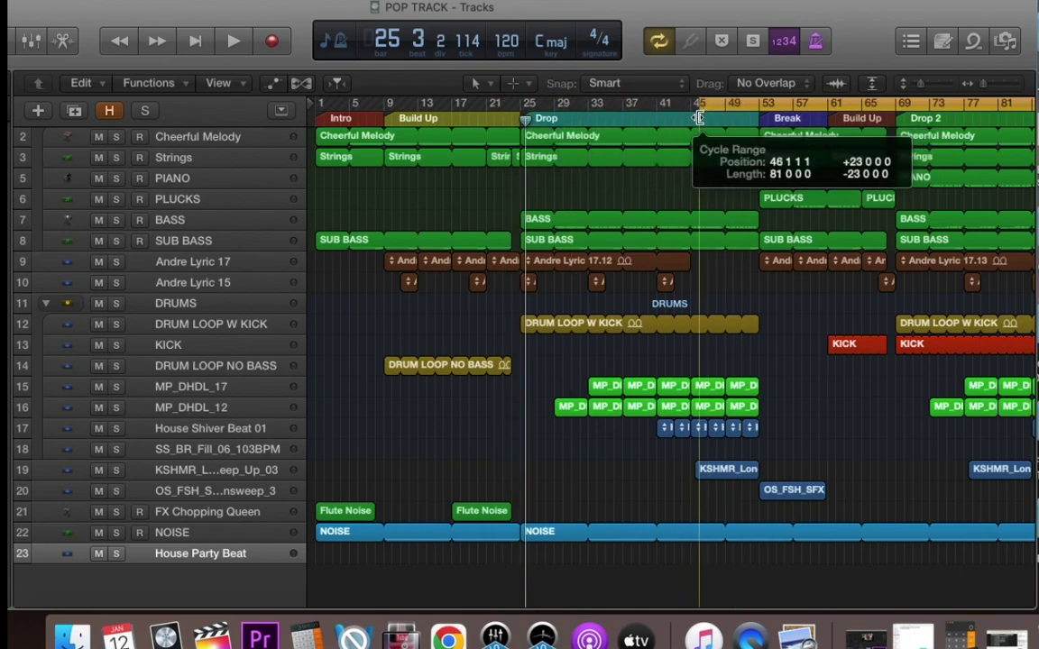
{"action": "left_click_drag", "start_coordinate": [528, 118], "coordinate": [709, 159]}
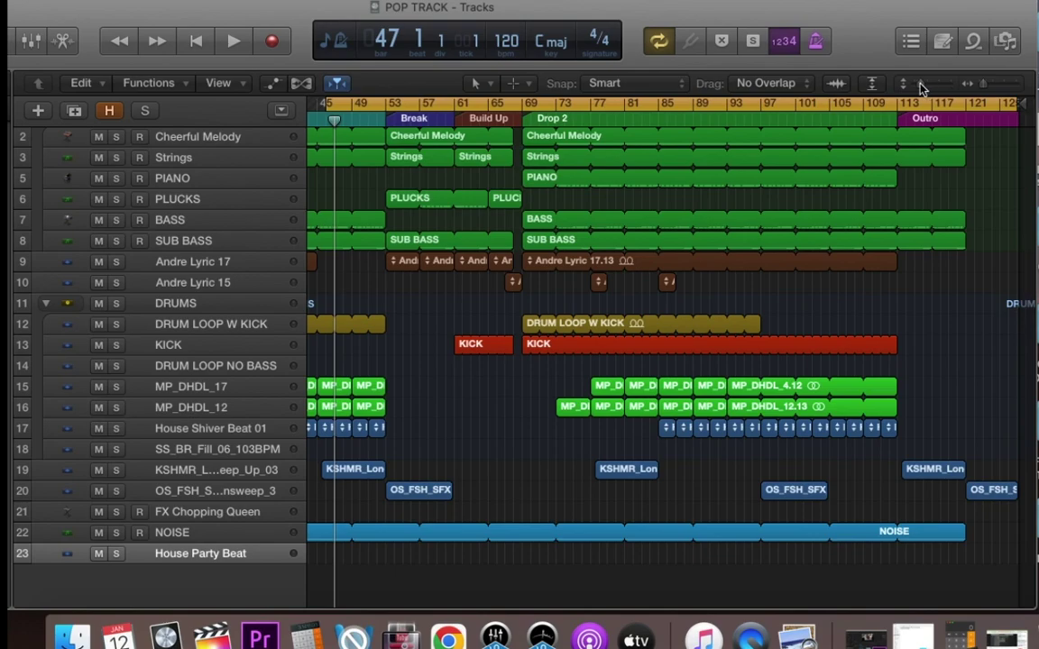
{"action": "left_click_drag", "start_coordinate": [920, 86], "coordinate": [927, 86]}
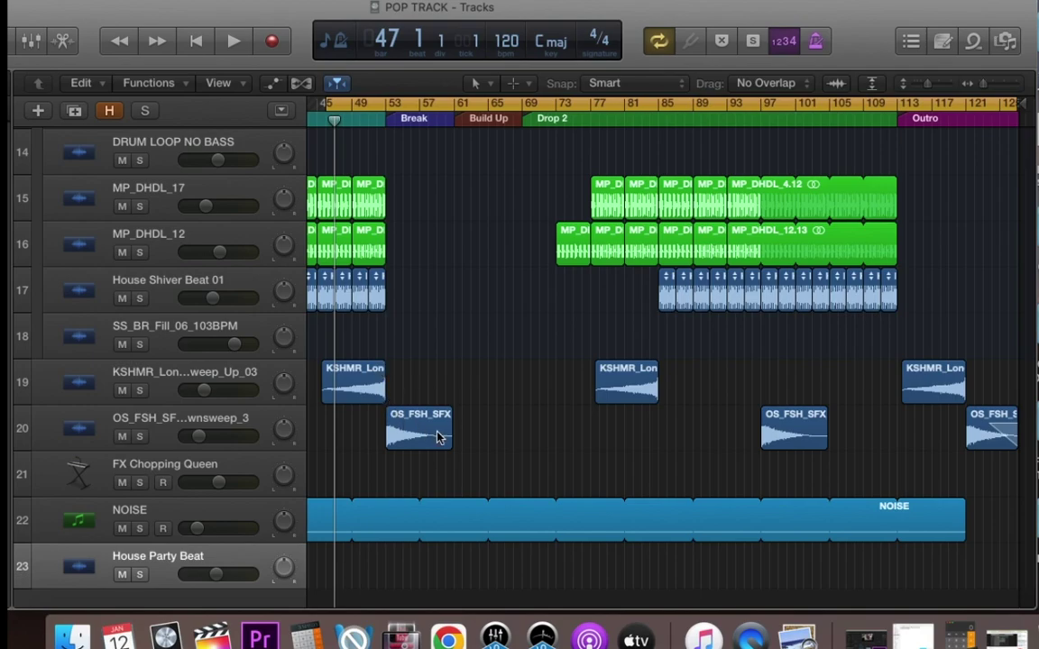
{"action": "key", "text": "space"}
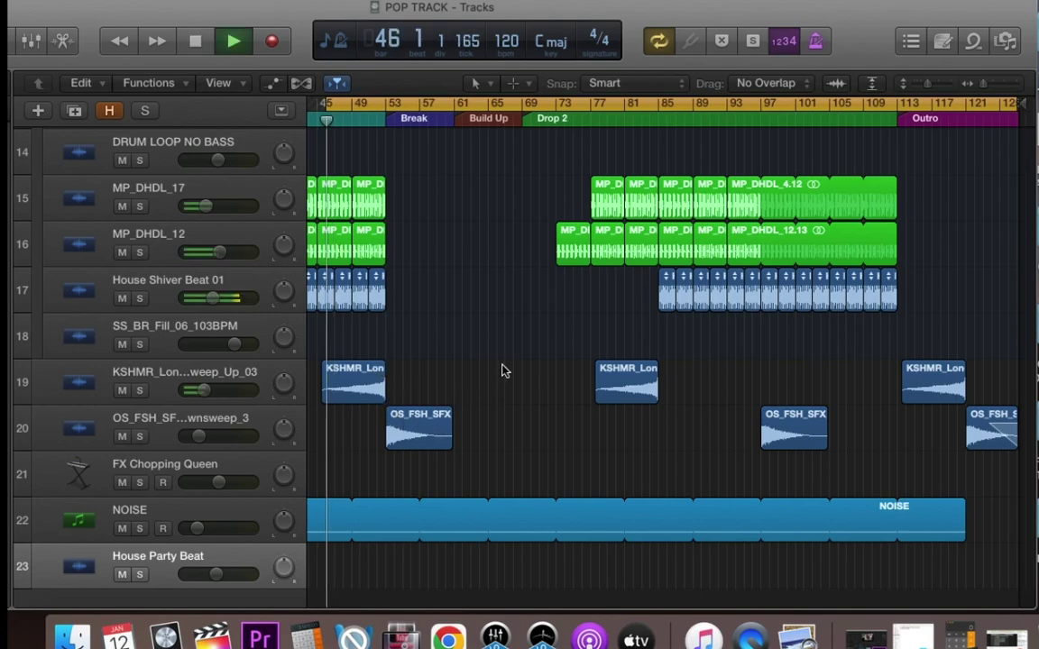
Solo the KSHMR Long Sweep Up and OS_FSH Downsweep tracks and listen to them across the transition into the Break
{"action": "left_click", "coordinate": [139, 389]}
{"action": "left_click", "coordinate": [138, 436]}
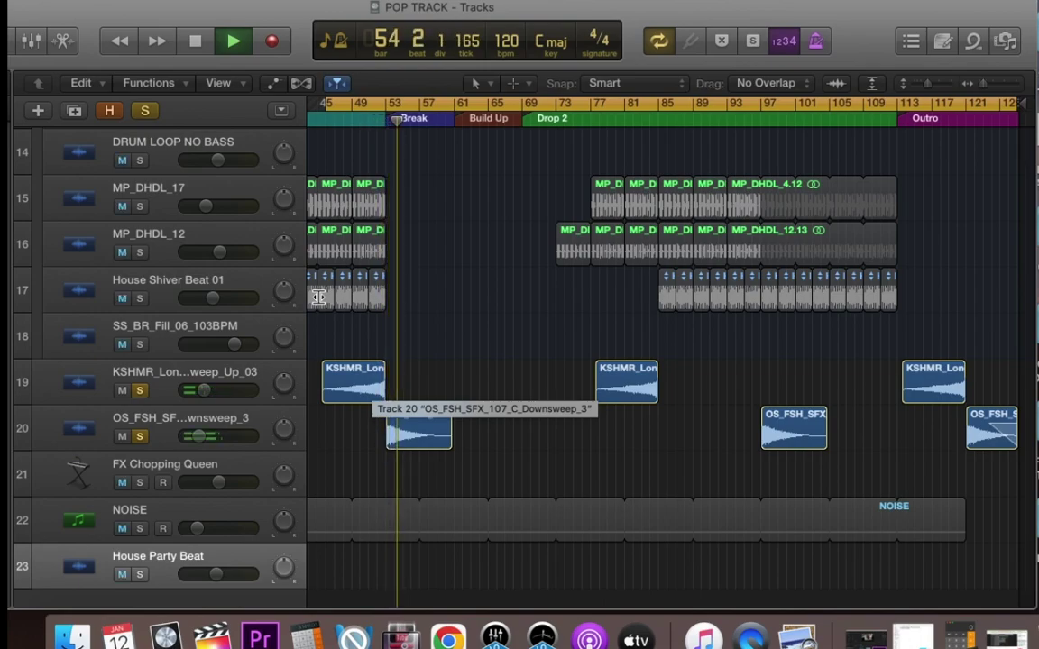
{"action": "key", "text": "space"}
Clear all solos and play the transition into the Break with every track
{"action": "left_click", "coordinate": [144, 109]}
{"action": "key", "text": "space"}
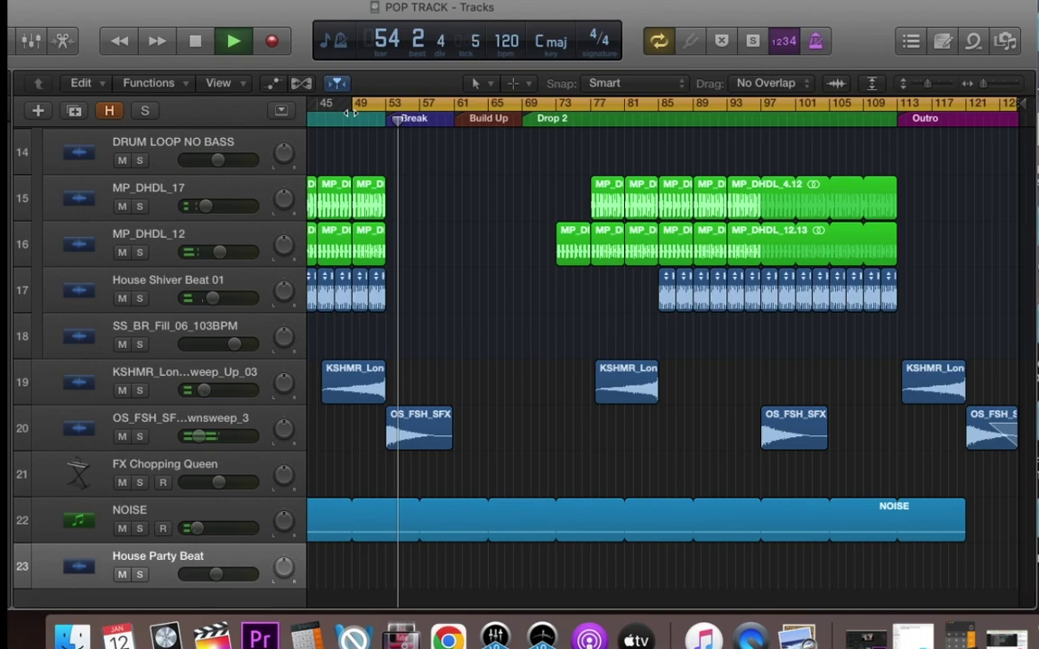
{"action": "key", "text": "space"}
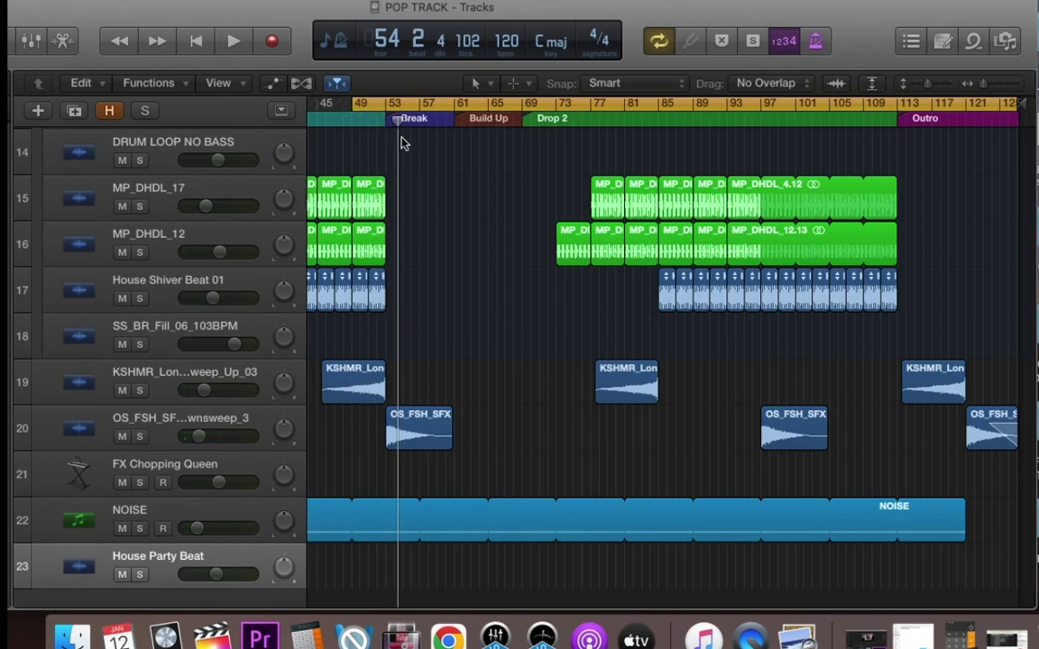
Move the playhead to bar 55 in the Break and shrink the tracks to show the whole arrangement
{"action": "left_click_drag", "start_coordinate": [398, 121], "coordinate": [558, 134]}
{"action": "scroll", "coordinate": [558, 133], "scroll_direction": "right", "scroll_amount": 5}
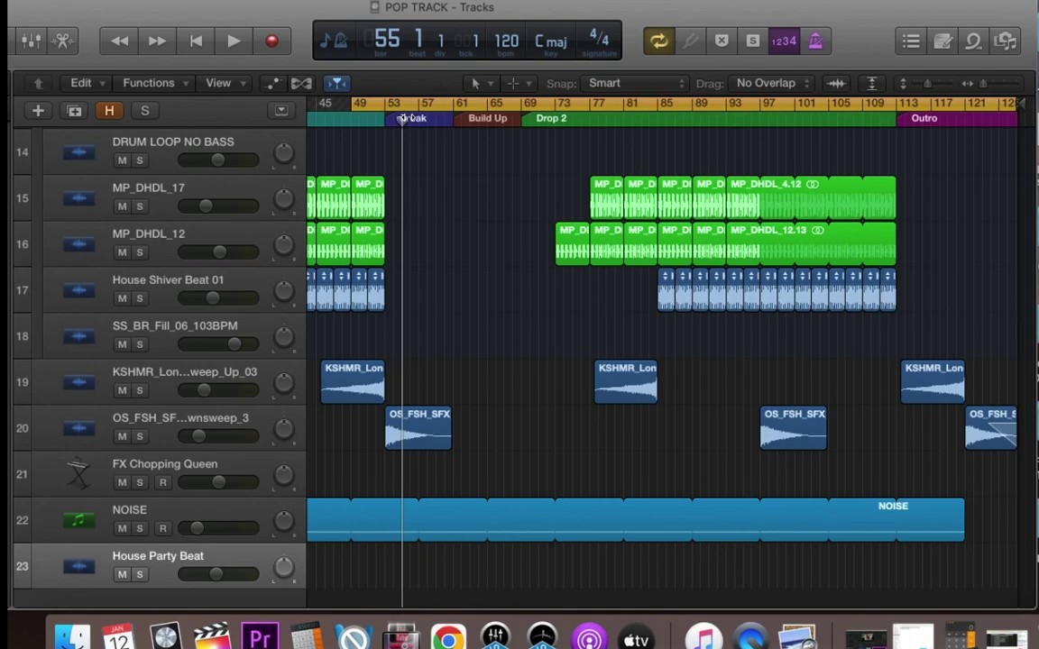
{"action": "left_click_drag", "start_coordinate": [532, 244], "coordinate": [519, 18]}
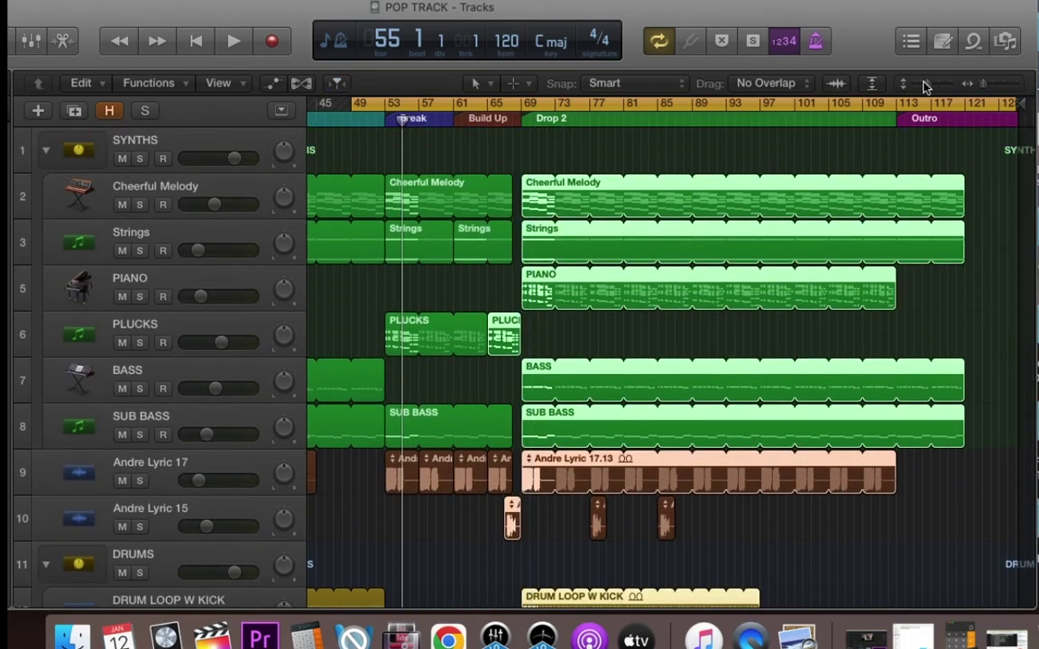
{"action": "left_click_drag", "start_coordinate": [925, 83], "coordinate": [916, 80]}
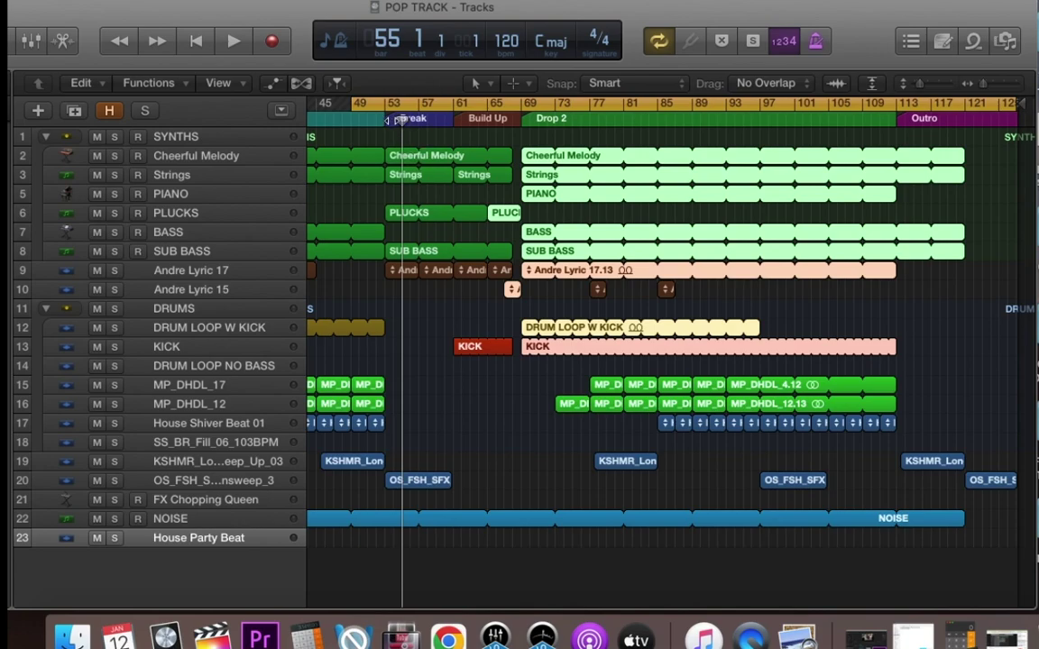
Start the cycle range at bar 61, select the KICK track and place the playhead at bar 61
{"action": "left_click_drag", "start_coordinate": [357, 106], "coordinate": [462, 106]}
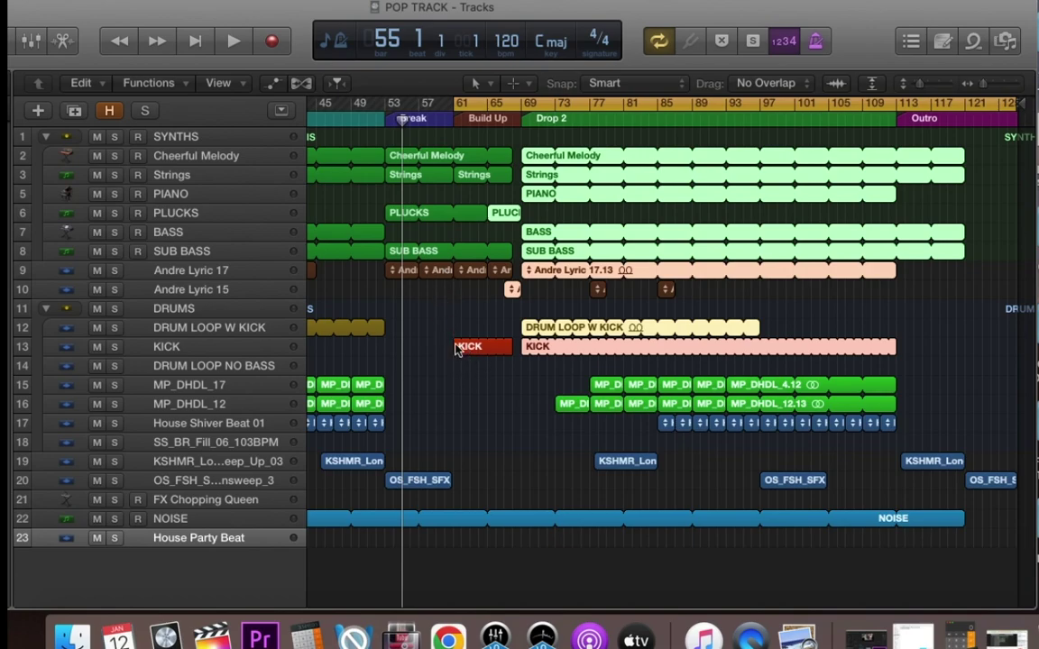
{"action": "left_click", "coordinate": [245, 347]}
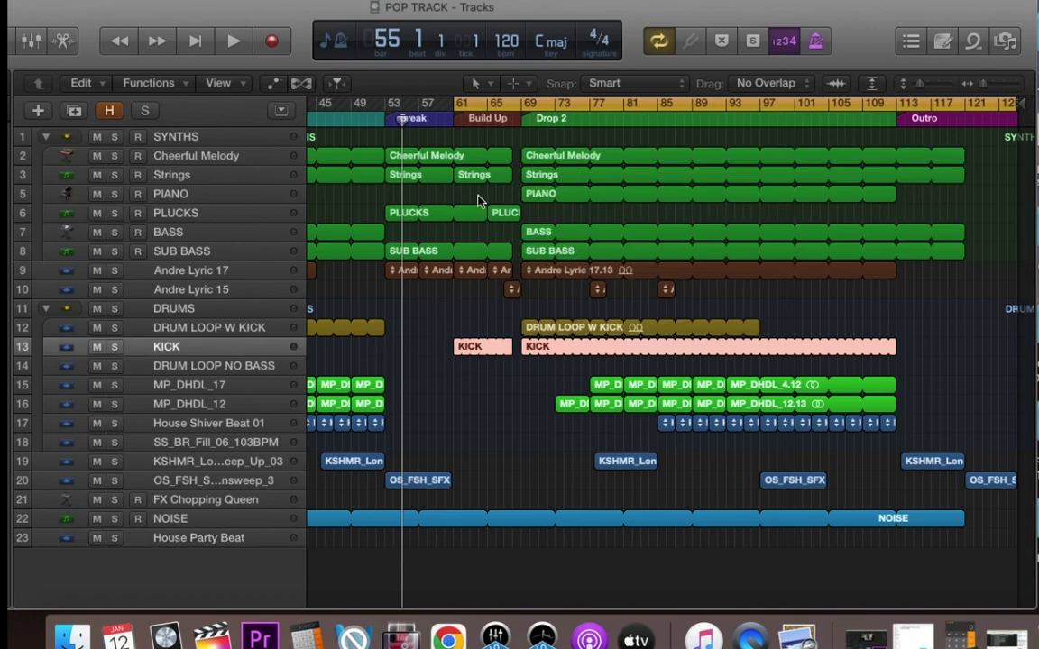
{"action": "left_click_drag", "start_coordinate": [402, 120], "coordinate": [454, 120]}
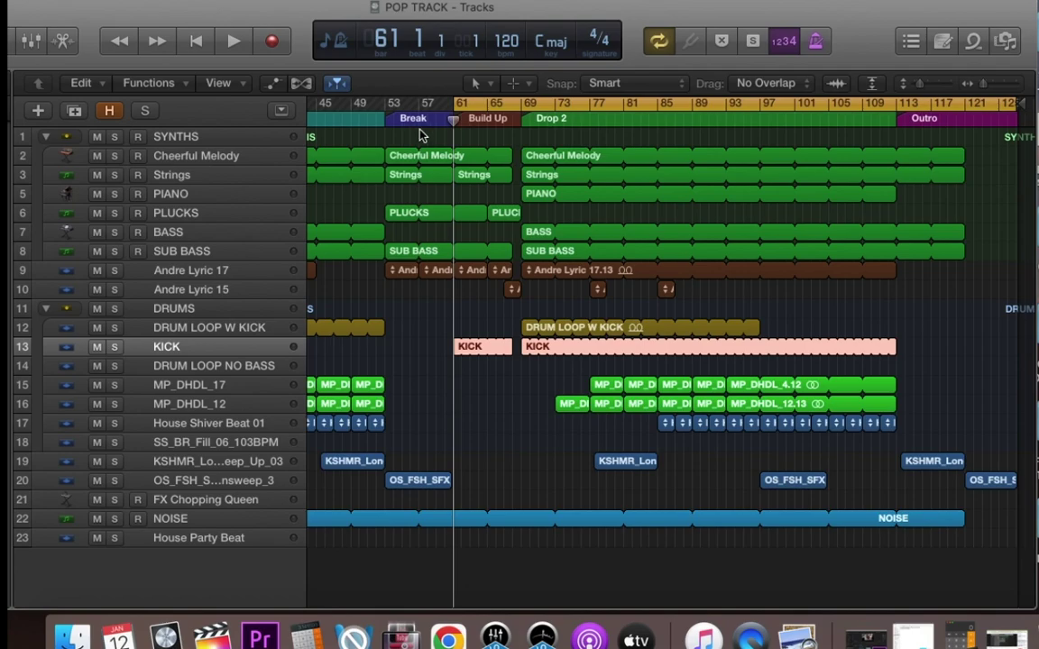
Place the playhead at bar 68 and inspect the PLUCKS, Andre Lyric 15 and NOISE regions spanning the gap before Drop 2
{"action": "left_click_drag", "start_coordinate": [454, 122], "coordinate": [511, 125]}
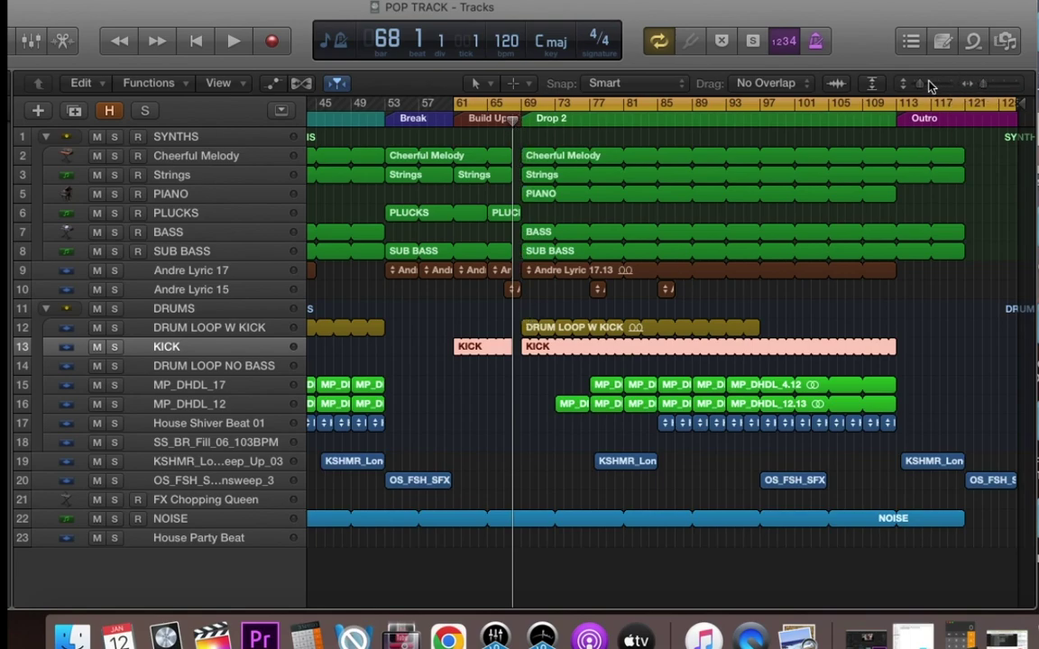
{"action": "left_click_drag", "start_coordinate": [919, 88], "coordinate": [920, 91]}
{"action": "left_click", "coordinate": [990, 84]}
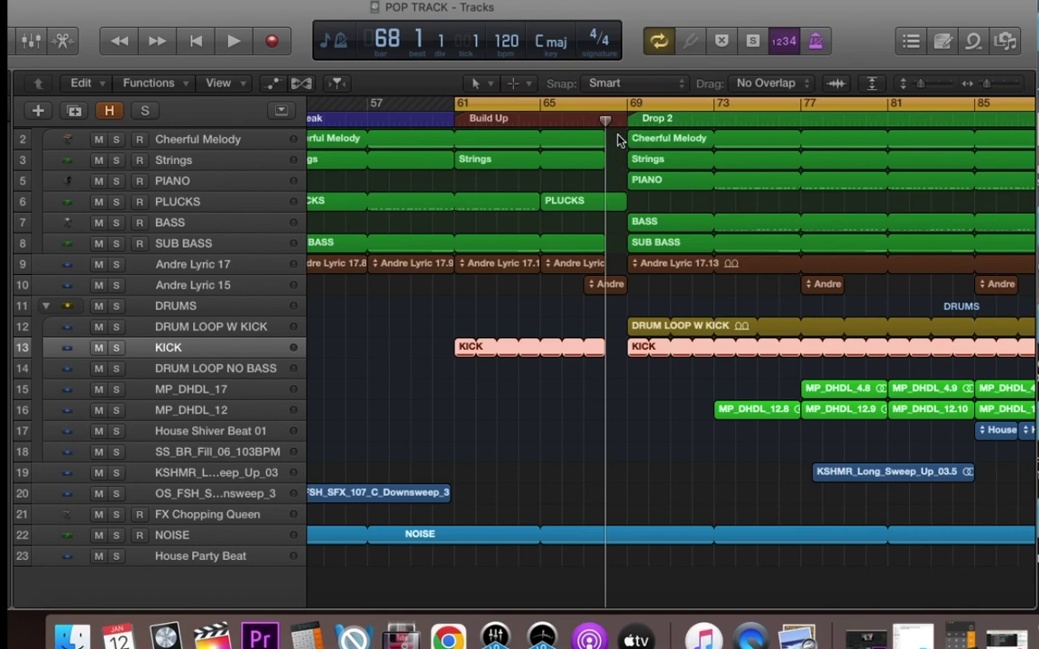
{"action": "mouse_move", "coordinate": [605, 162]}
{"action": "left_mouse_down"}
{"action": "mouse_move", "coordinate": [721, 165]}
{"action": "mouse_move", "coordinate": [605, 160]}
{"action": "left_mouse_up"}
{"action": "left_click", "coordinate": [615, 157]}
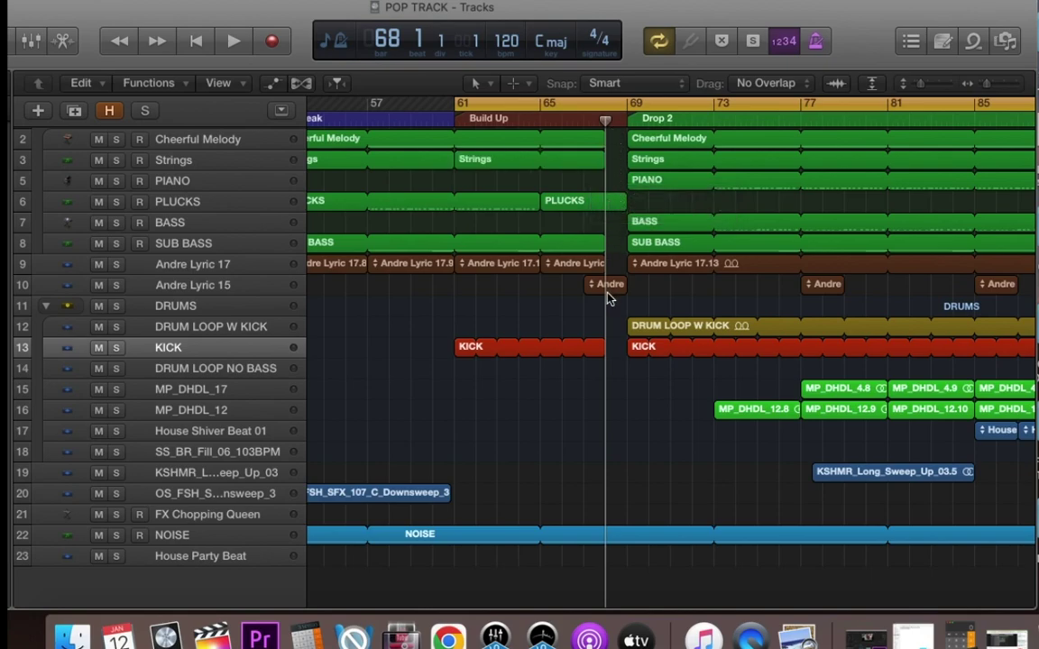
{"action": "left_click", "coordinate": [608, 206]}
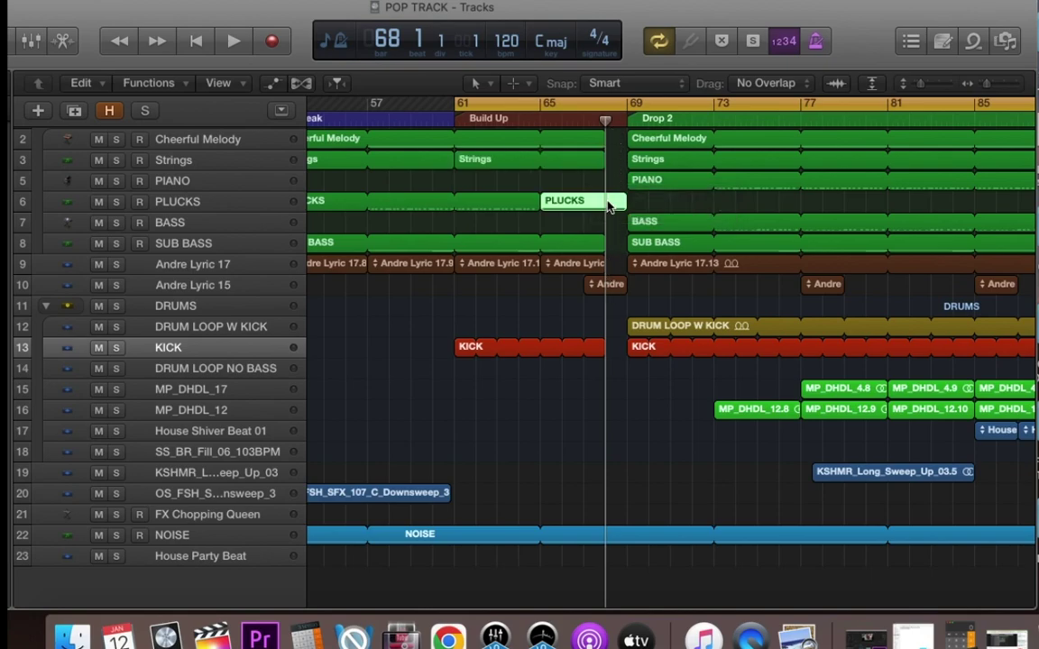
{"action": "left_click", "coordinate": [607, 287]}
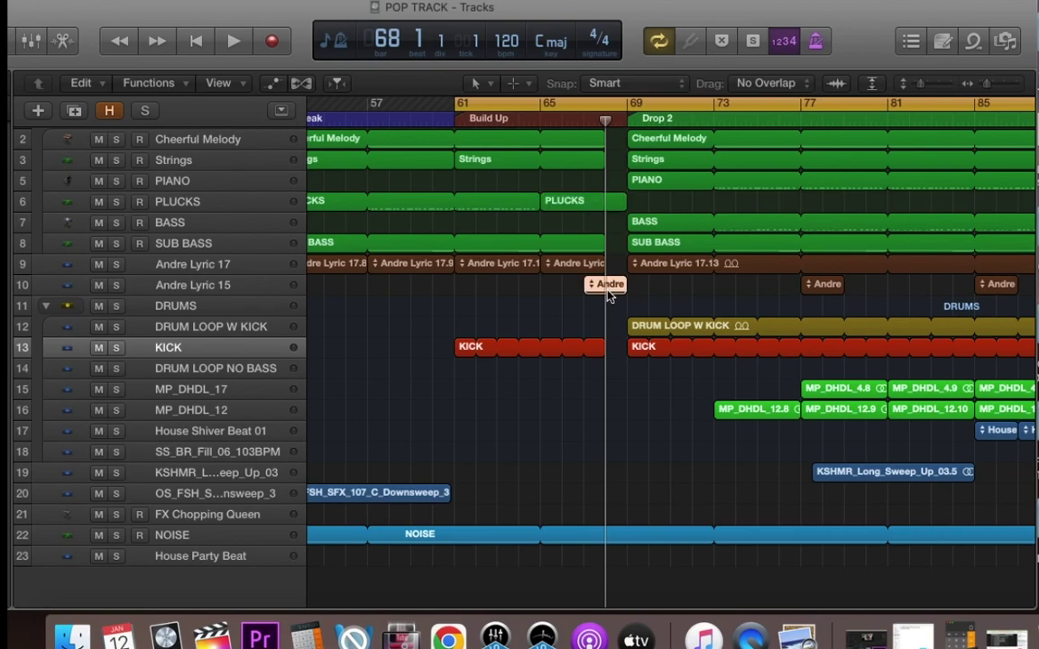
{"action": "left_click", "coordinate": [600, 536]}
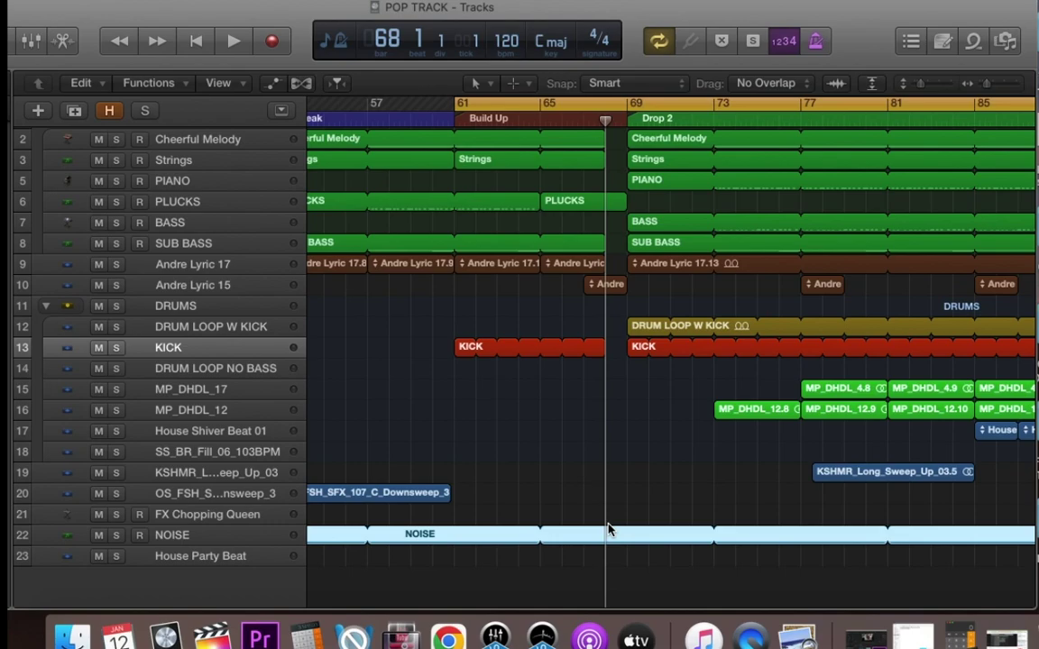
Play the second Build Up into Drop 2, with the cycle range starting at bar 67
{"action": "key", "text": "space"}
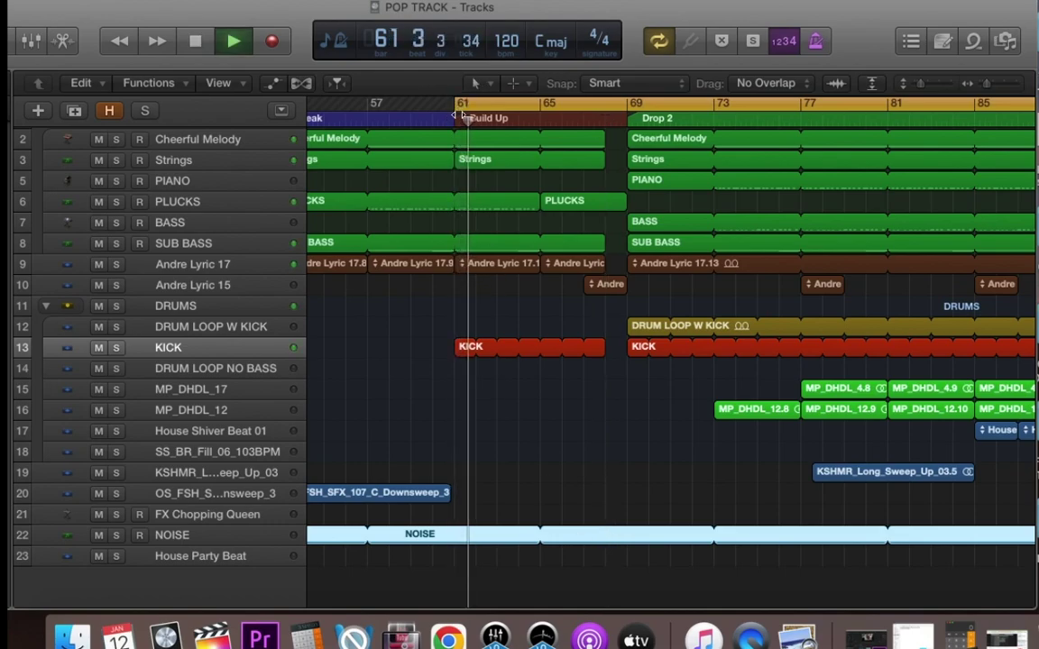
{"action": "left_click_drag", "start_coordinate": [461, 112], "coordinate": [584, 112]}
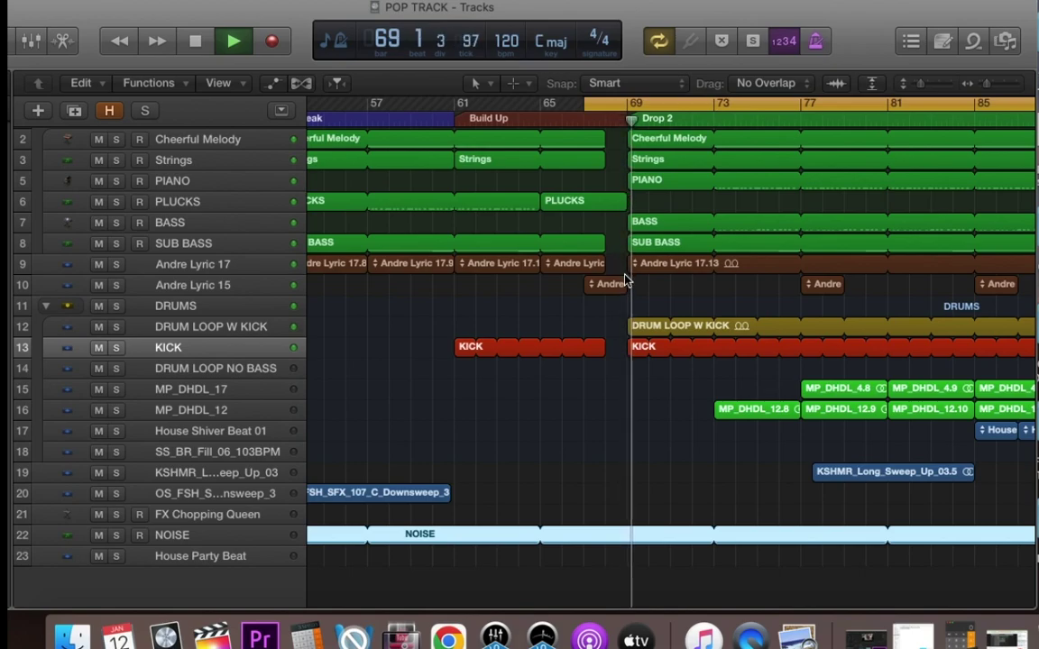
{"action": "key", "text": "space"}
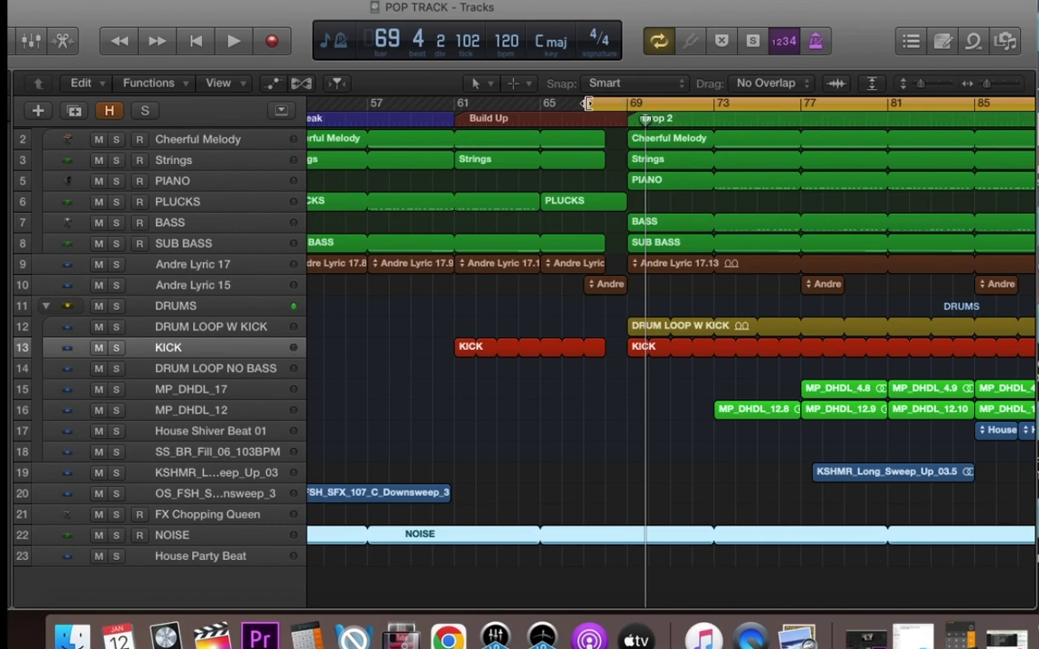
Start the cycle range at bar 69 and move the playhead through Drop 2 to bar 106
{"action": "left_click_drag", "start_coordinate": [586, 104], "coordinate": [630, 95]}
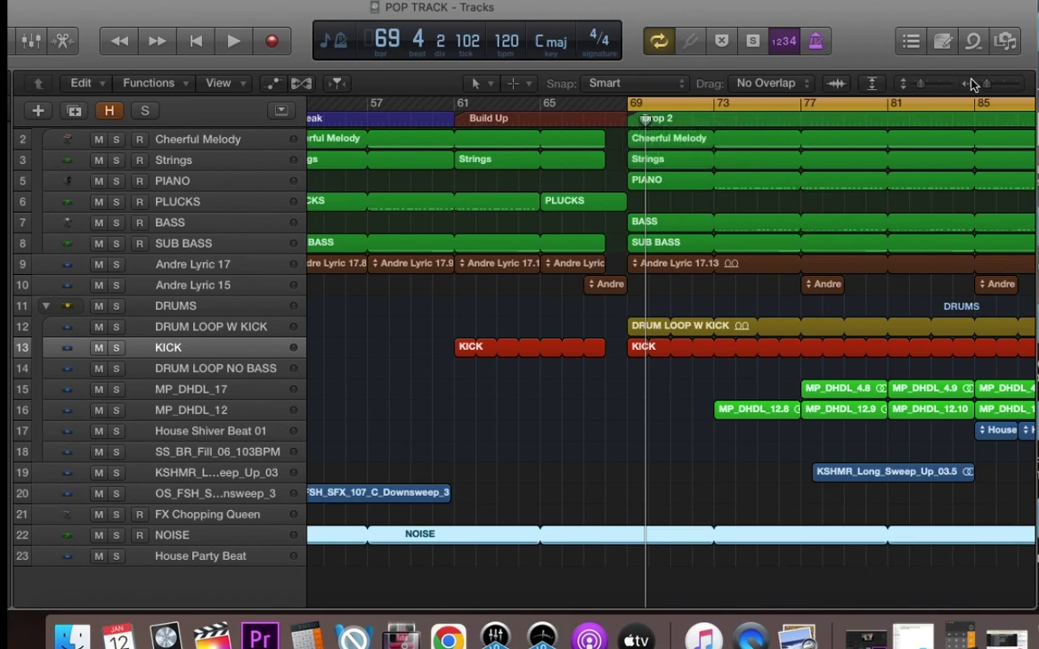
{"action": "left_click_drag", "start_coordinate": [985, 84], "coordinate": [983, 84]}
{"action": "left_click_drag", "start_coordinate": [647, 123], "coordinate": [864, 200]}
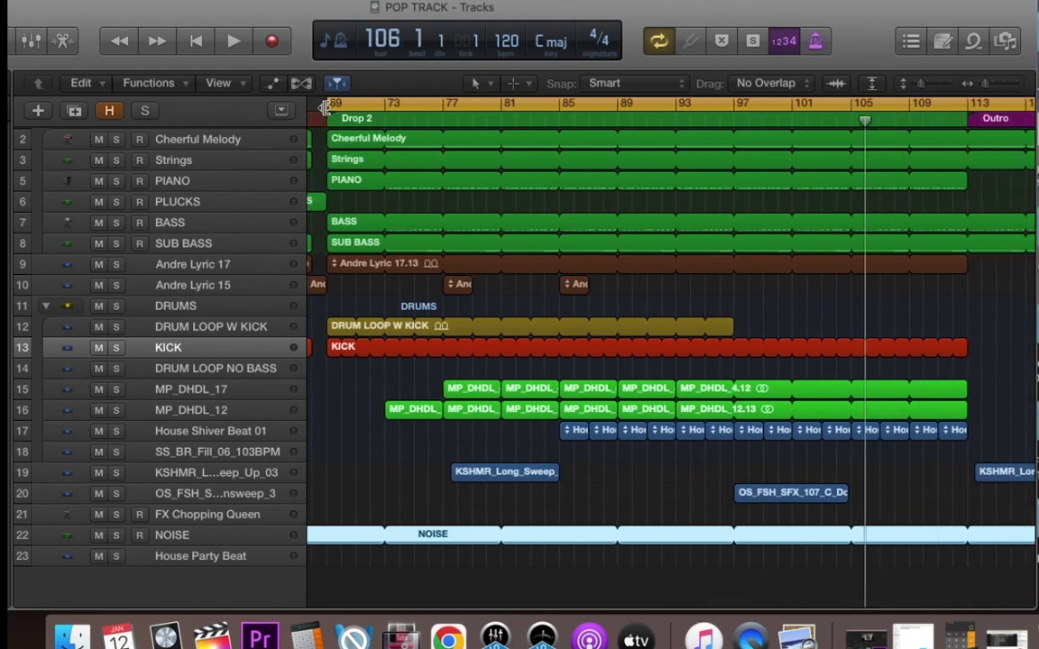
Start the cycle range just before bar 121 and play the transition at the end of the Outro
{"action": "left_click_drag", "start_coordinate": [329, 105], "coordinate": [799, 95]}
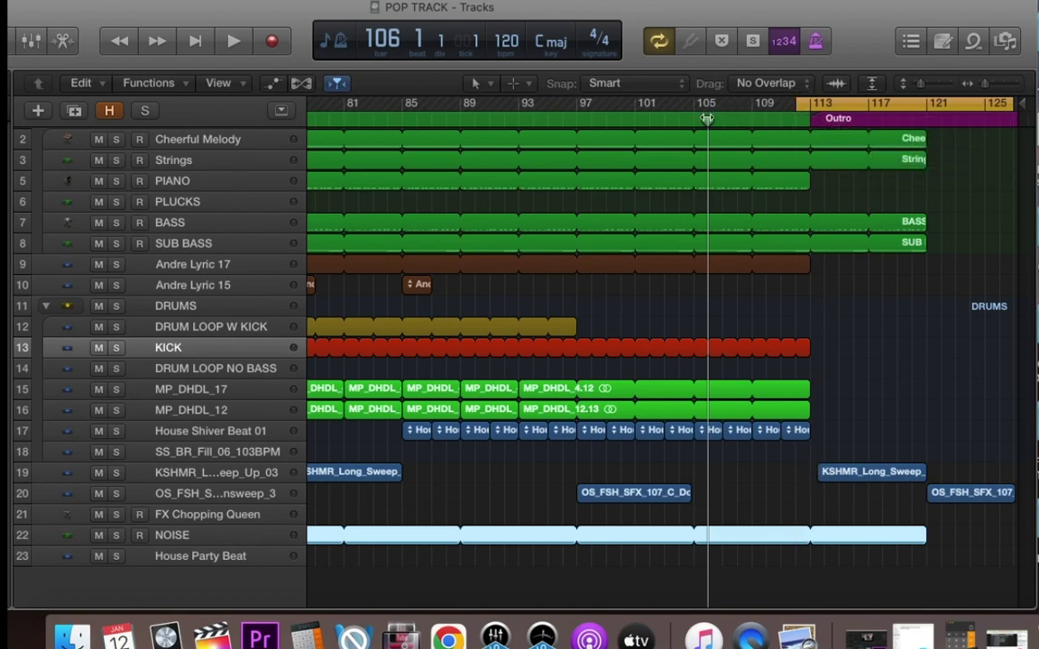
{"action": "left_click_drag", "start_coordinate": [707, 120], "coordinate": [906, 140]}
{"action": "key", "text": "space"}
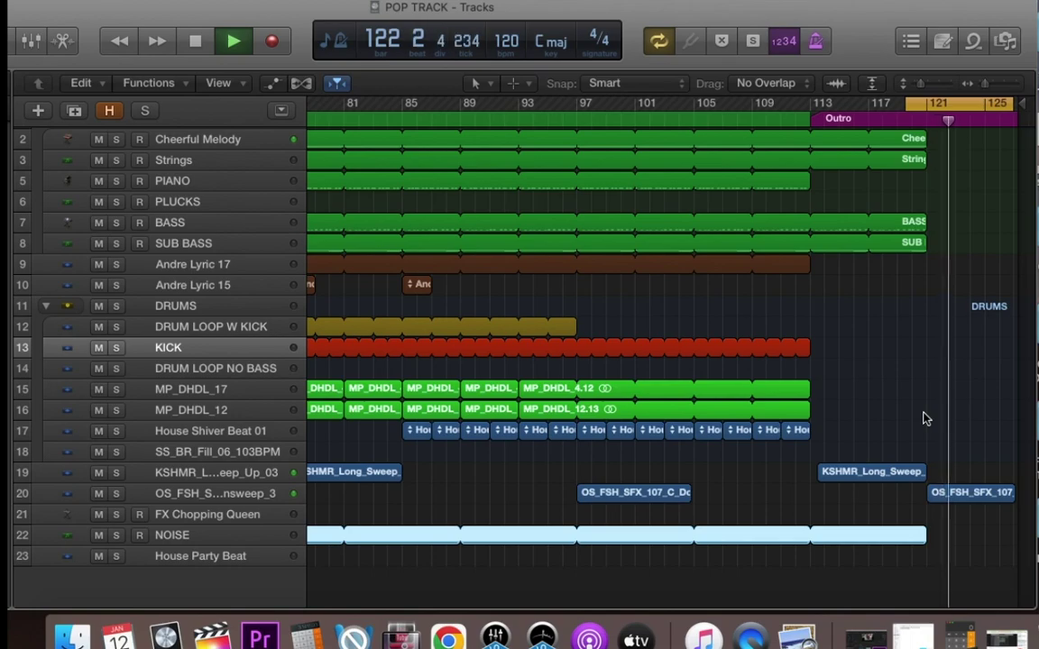
{"action": "key", "text": "space"}
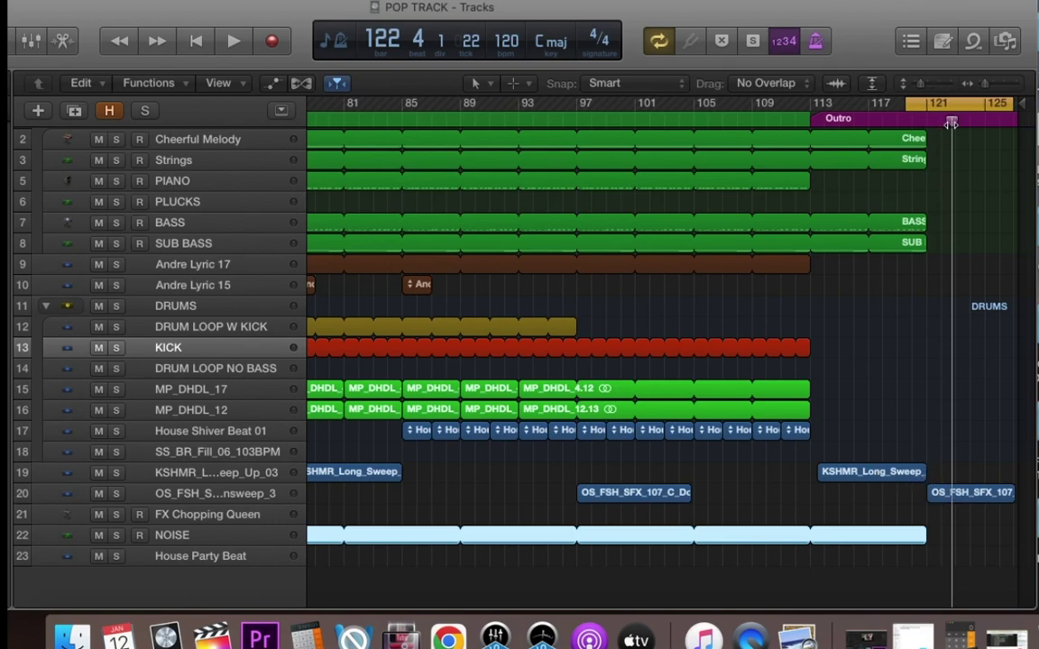
Place the playhead at bar 121 and enlarge the tracks to examine the sweep-up and downsweep regions in the Outro
{"action": "left_click_drag", "start_coordinate": [950, 123], "coordinate": [926, 123]}
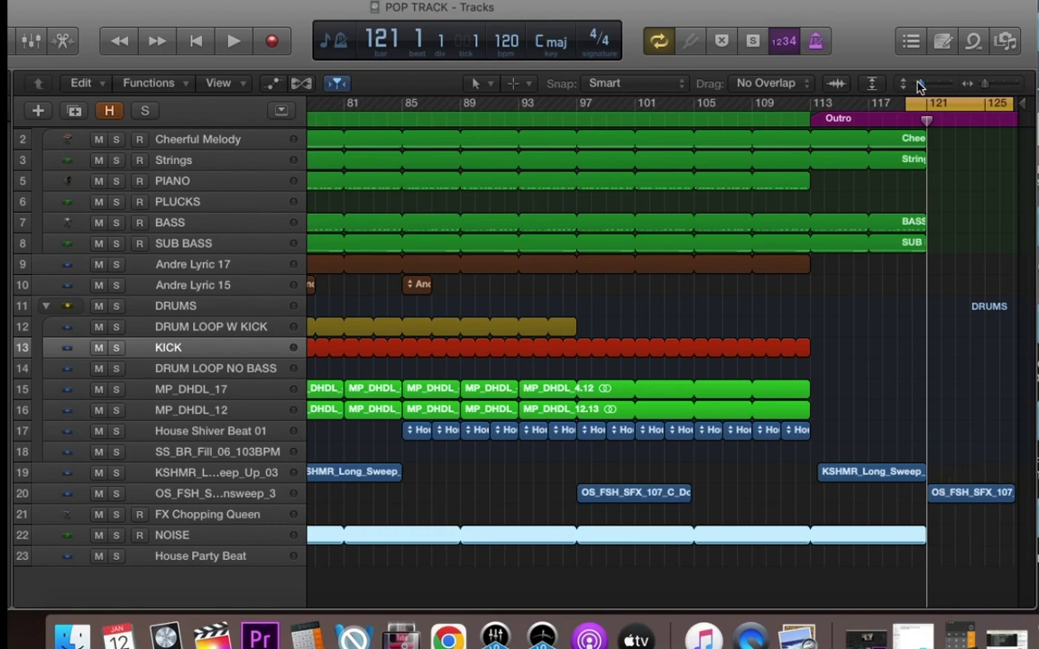
{"action": "left_click_drag", "start_coordinate": [919, 84], "coordinate": [930, 85]}
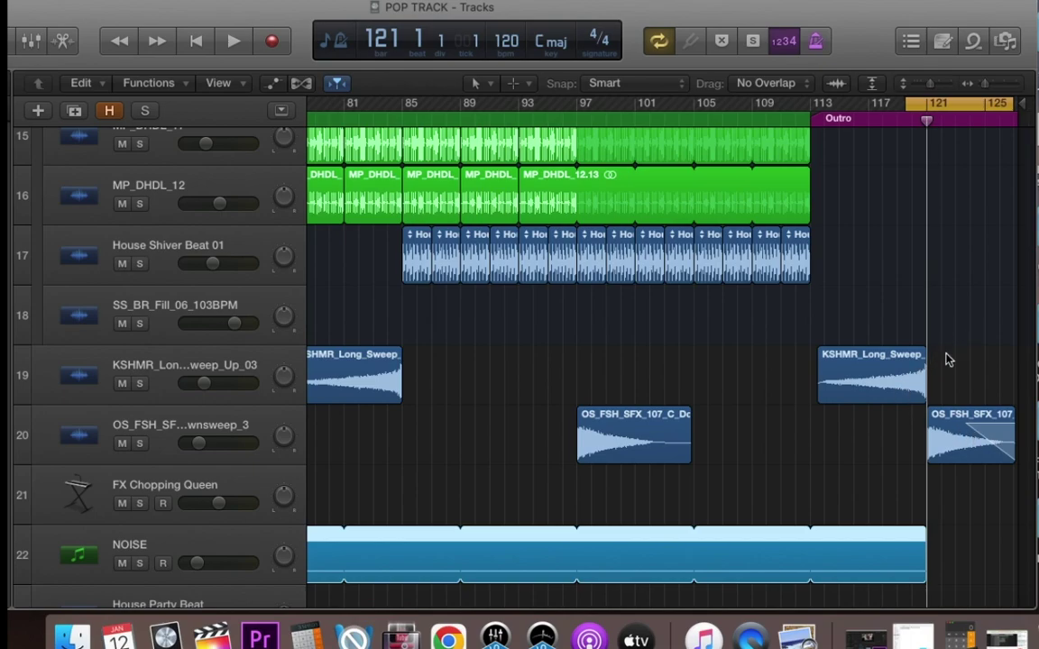
Play the downsweep at the end of the Outro from bar 121, and move the playhead to bar 53 where the Break starts
{"action": "key", "text": "space"}
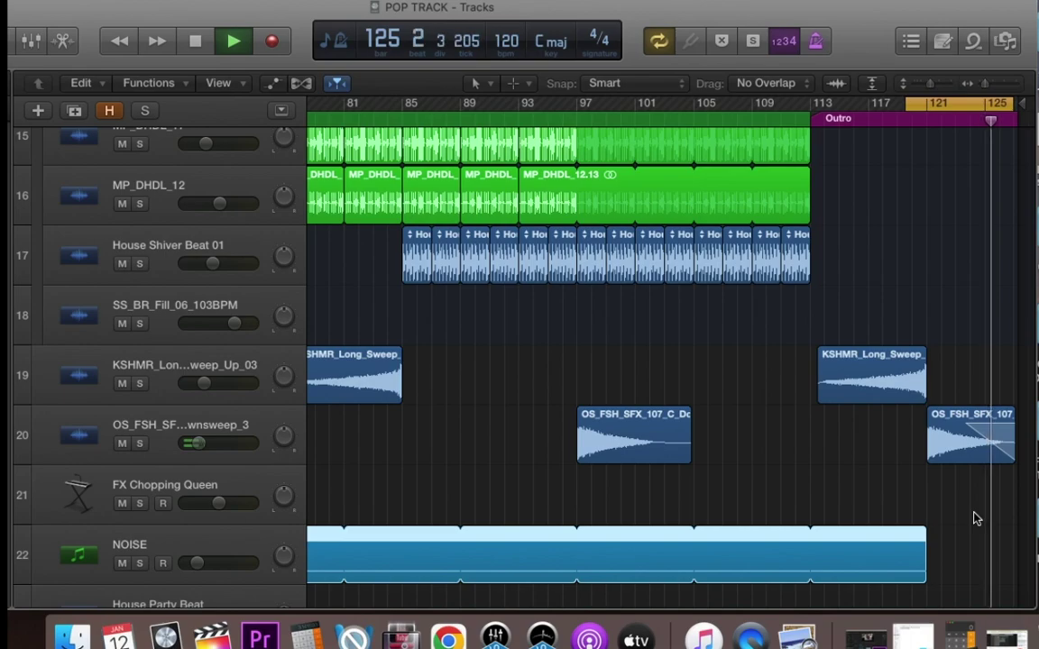
{"action": "key", "text": "space"}
{"action": "left_click_drag", "start_coordinate": [993, 122], "coordinate": [562, 317]}
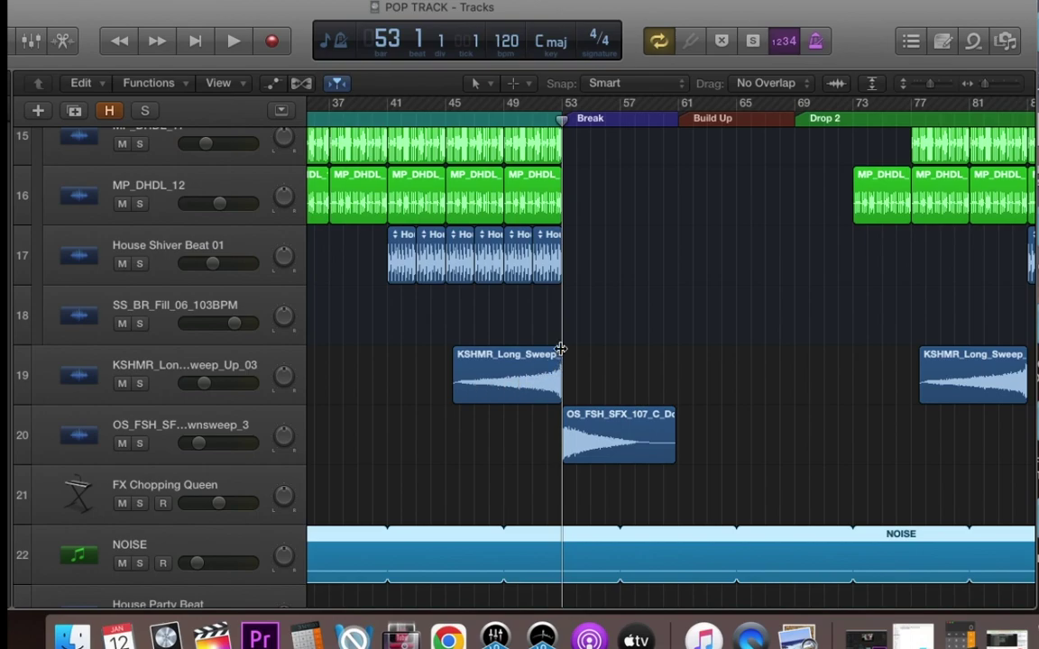
{"action": "mouse_move", "coordinate": [560, 121]}
{"action": "left_mouse_down"}
{"action": "mouse_move", "coordinate": [516, 118]}
{"action": "mouse_move", "coordinate": [562, 117]}
{"action": "left_mouse_up"}
{"action": "left_click_drag", "start_coordinate": [984, 86], "coordinate": [991, 85]}
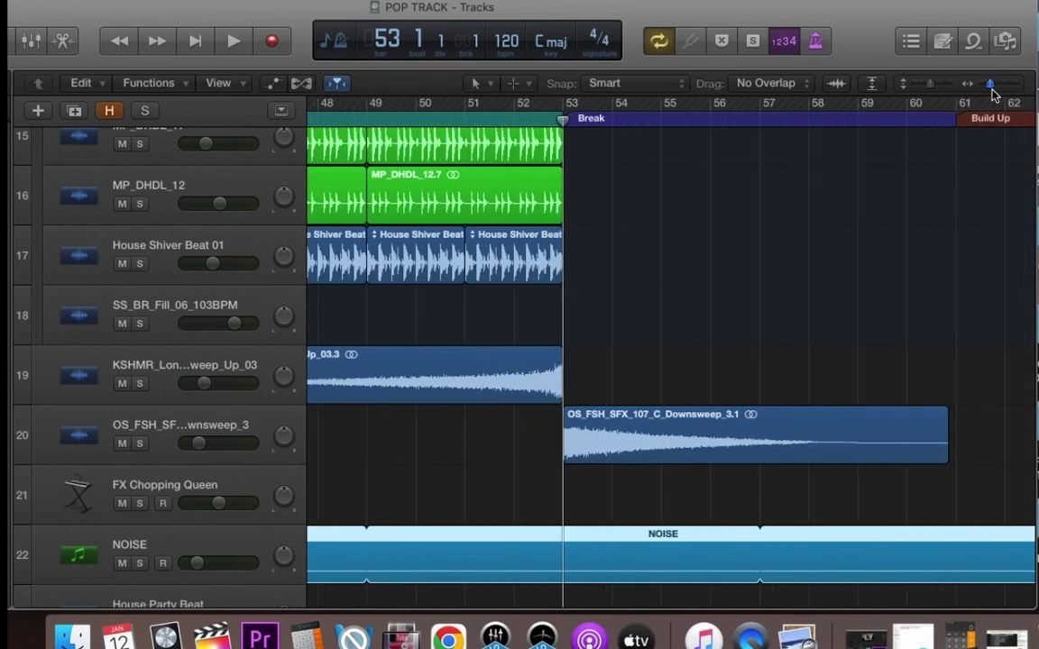
Show the global tracks to check the Break marker's start with the playhead at bar 53, and hide them again
{"action": "left_click", "coordinate": [490, 122]}
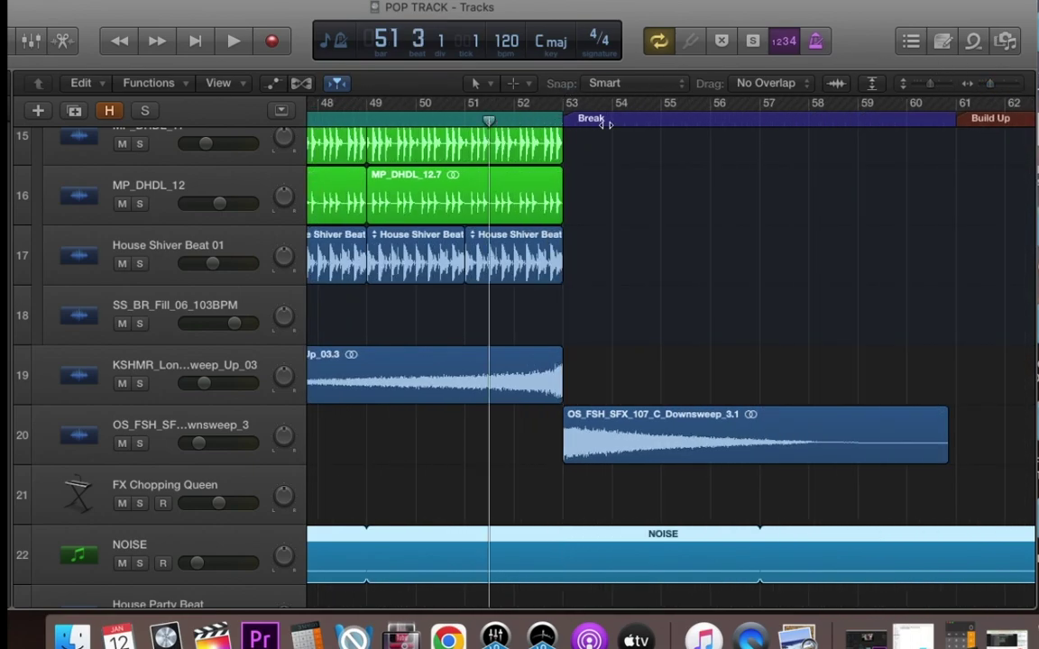
{"action": "left_click", "coordinate": [280, 110]}
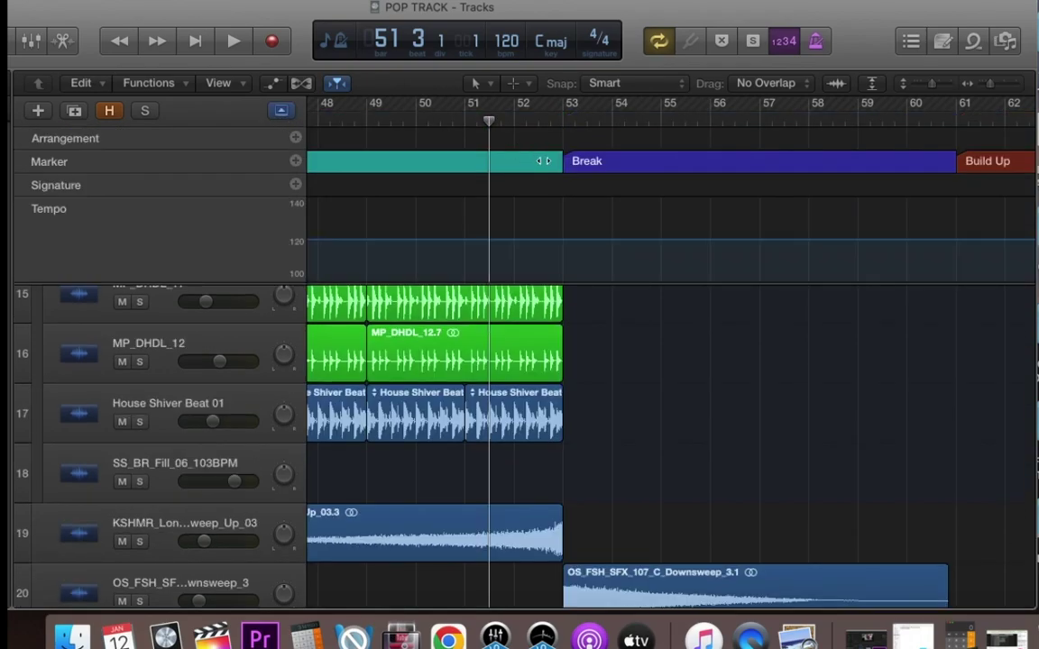
{"action": "left_click_drag", "start_coordinate": [487, 120], "coordinate": [561, 137]}
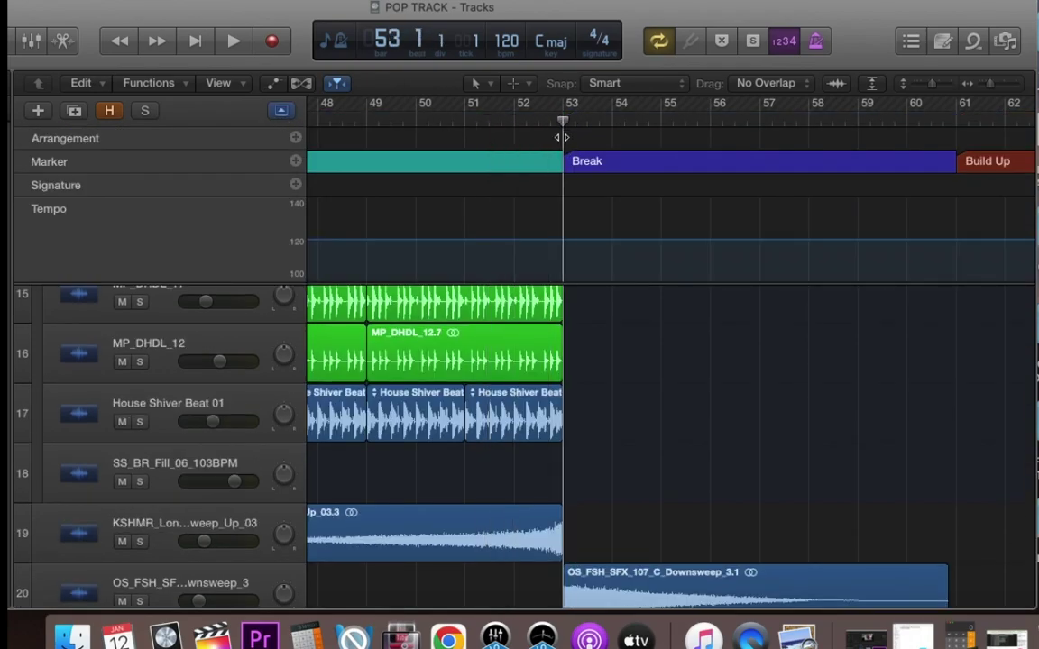
{"action": "left_click", "coordinate": [283, 110]}
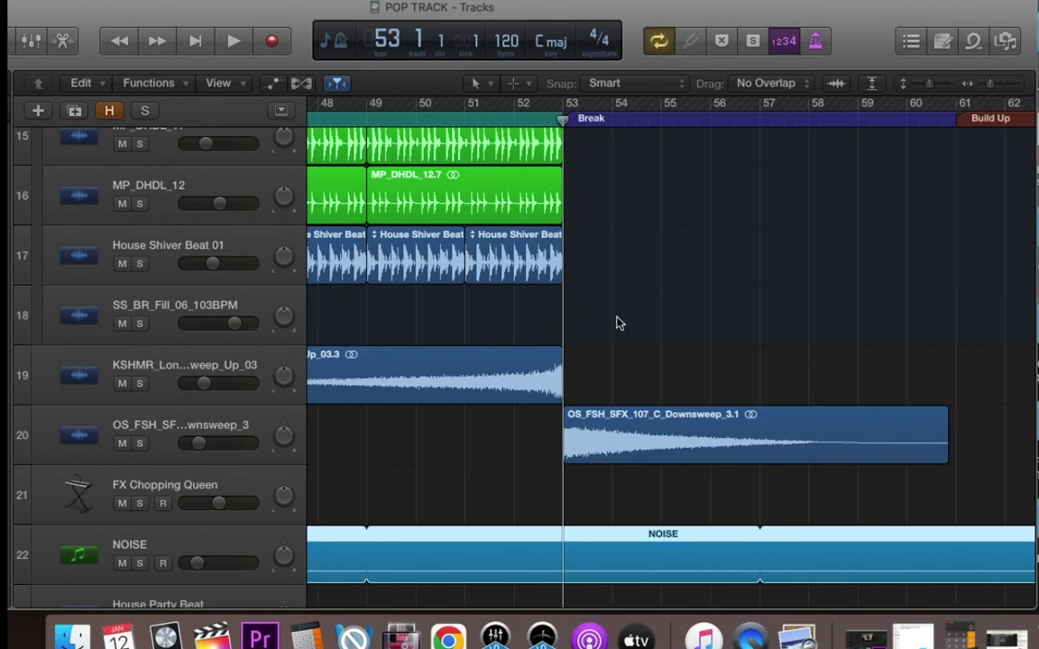
Open the file browser, view the Fillers-Drum Loops folder in the Splice sound library, and return to the parent folder
{"action": "left_click", "coordinate": [1004, 41]}
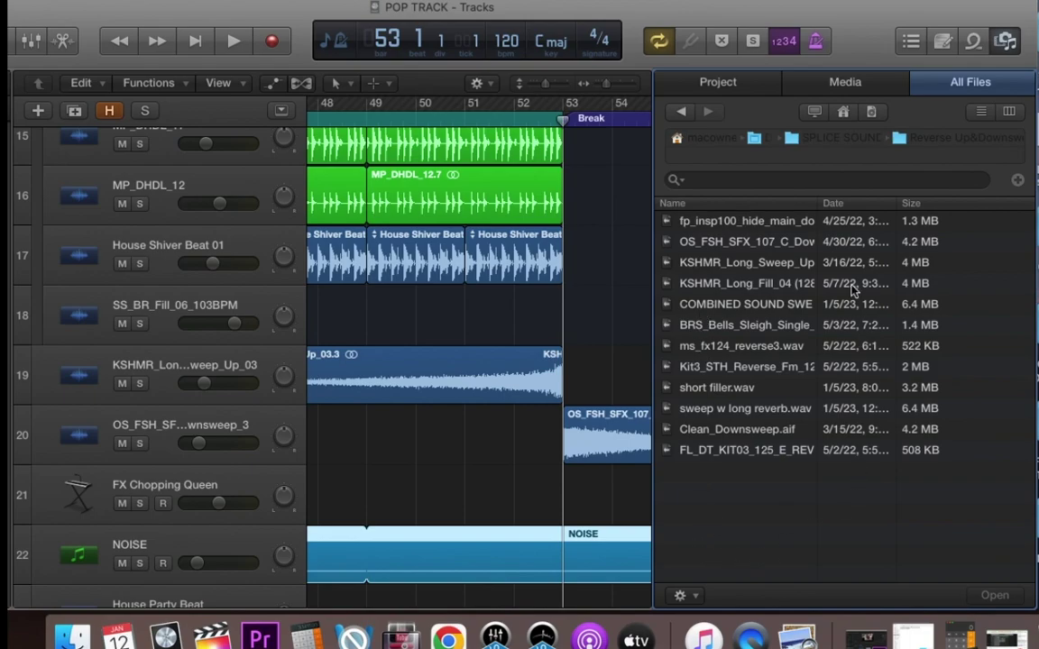
{"action": "left_click", "coordinate": [843, 145]}
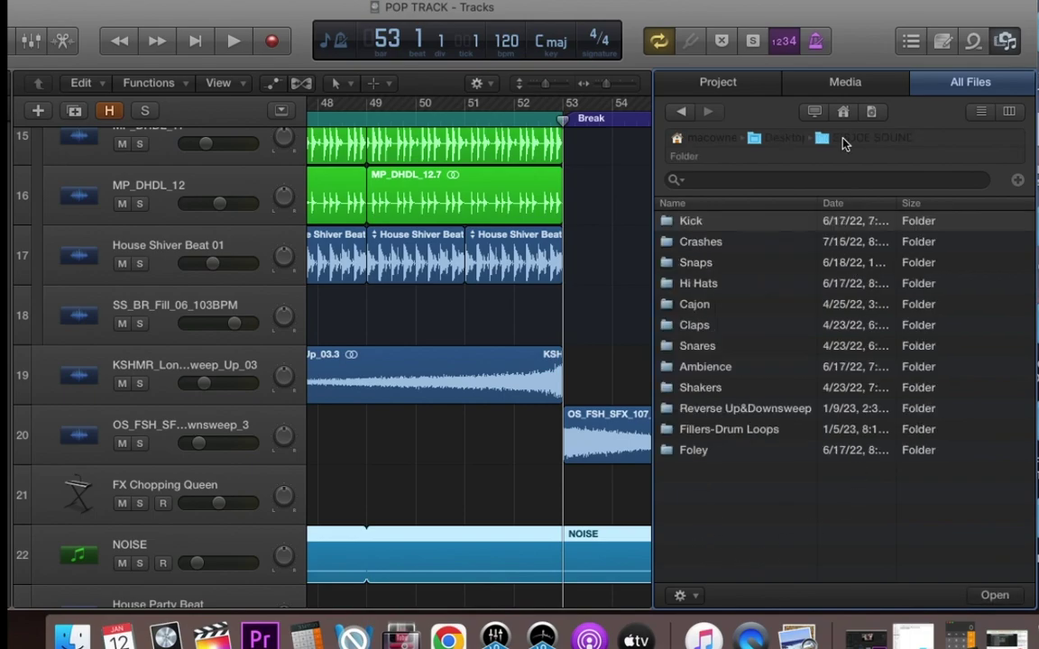
{"action": "double_click", "coordinate": [707, 431]}
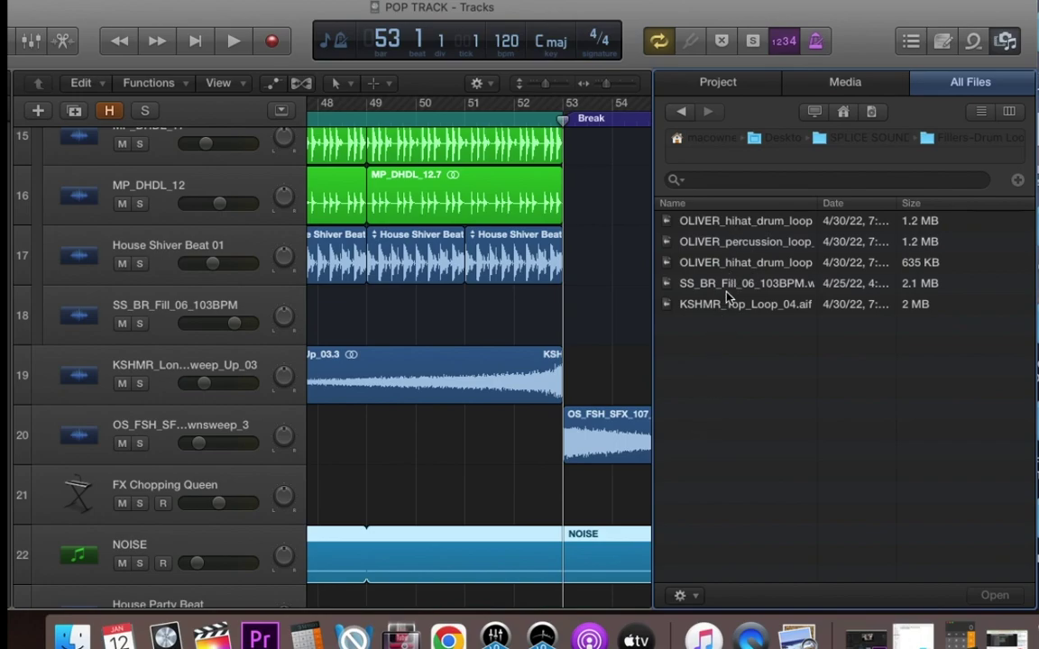
{"action": "left_click", "coordinate": [680, 111]}
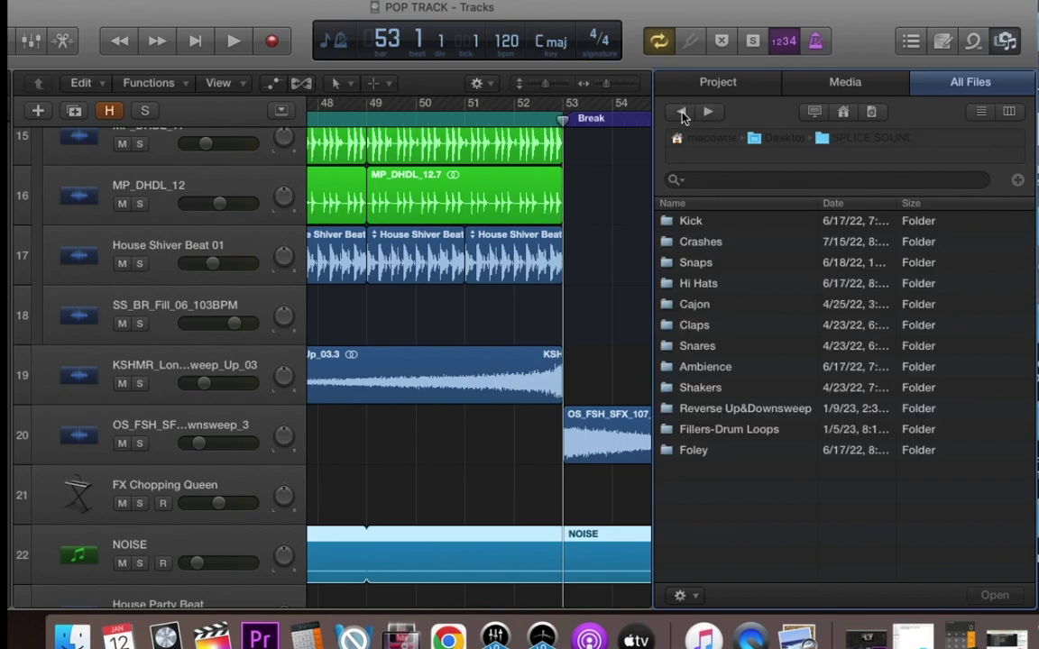
Audition the samples in the Reverse Up&Downsweep folder one after another, down to the FL_DT_KIT03_125_E_REV file, and close the file browser
{"action": "double_click", "coordinate": [723, 410]}
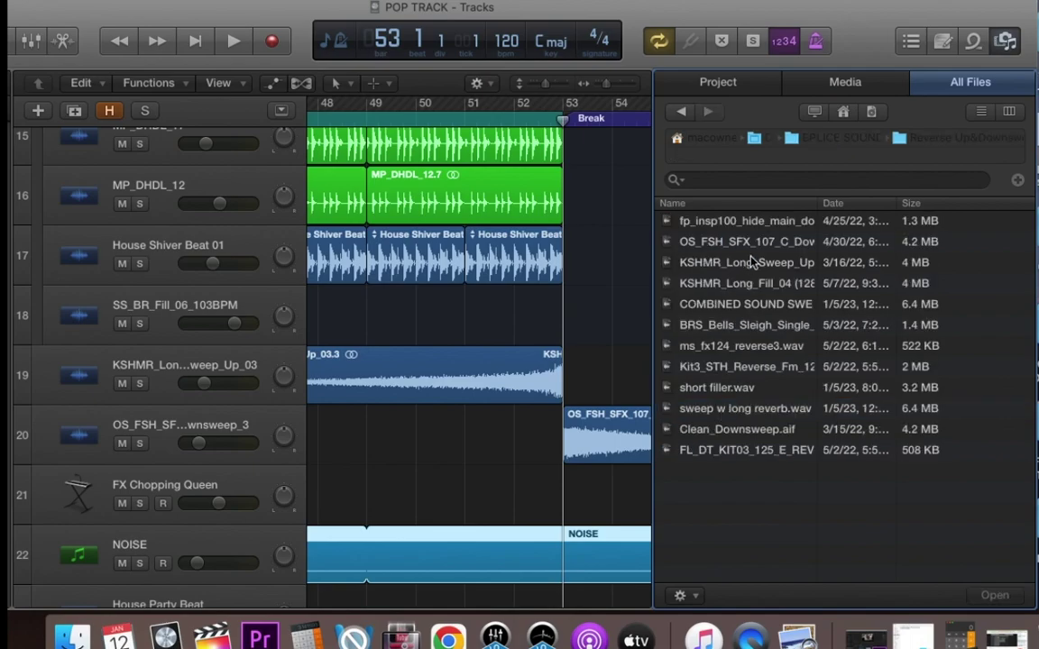
{"action": "left_click", "coordinate": [677, 220]}
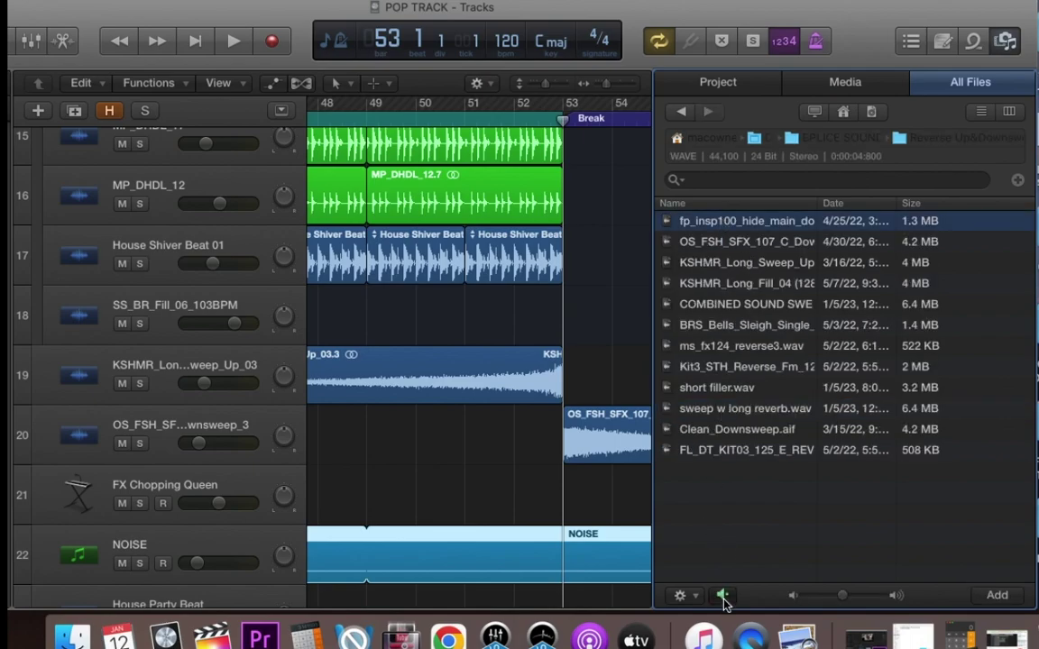
{"action": "left_click", "coordinate": [732, 244]}
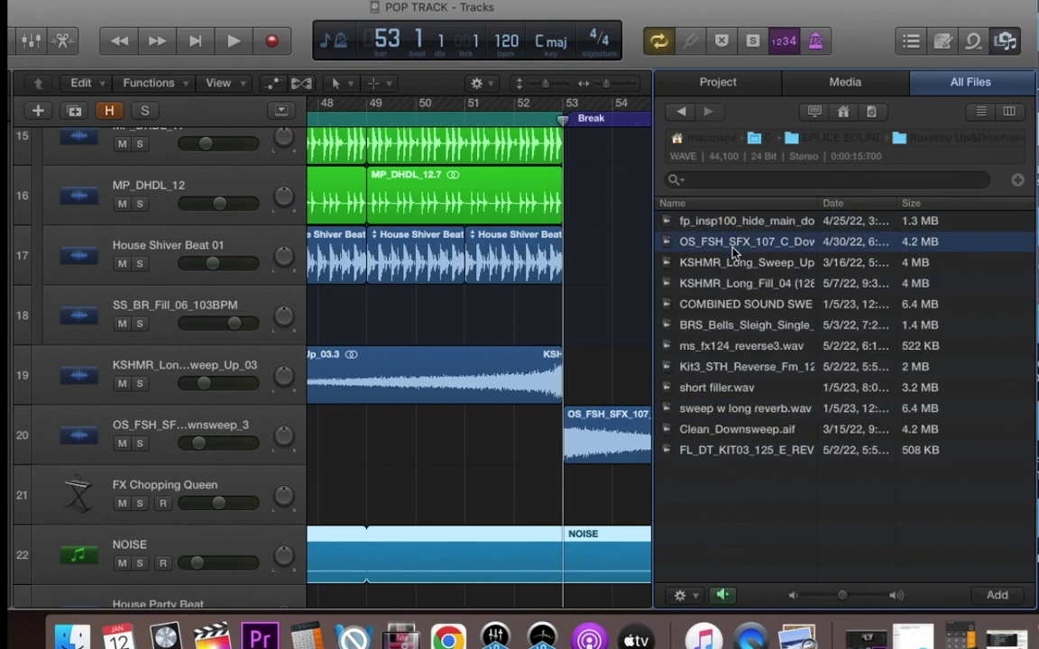
{"action": "left_click", "coordinate": [734, 262]}
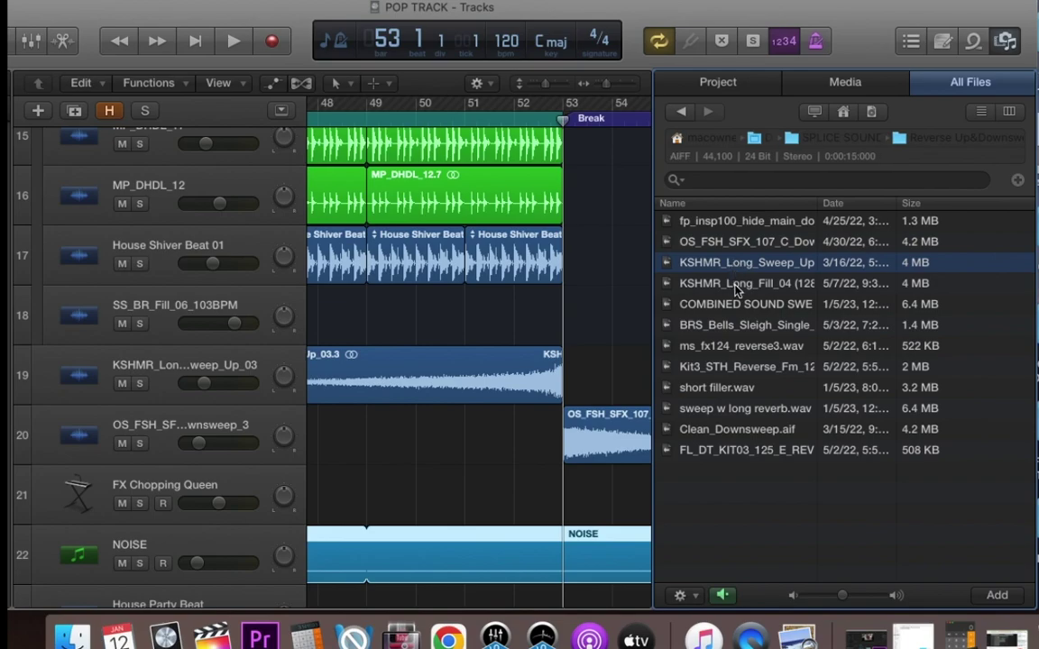
{"action": "left_click", "coordinate": [736, 287]}
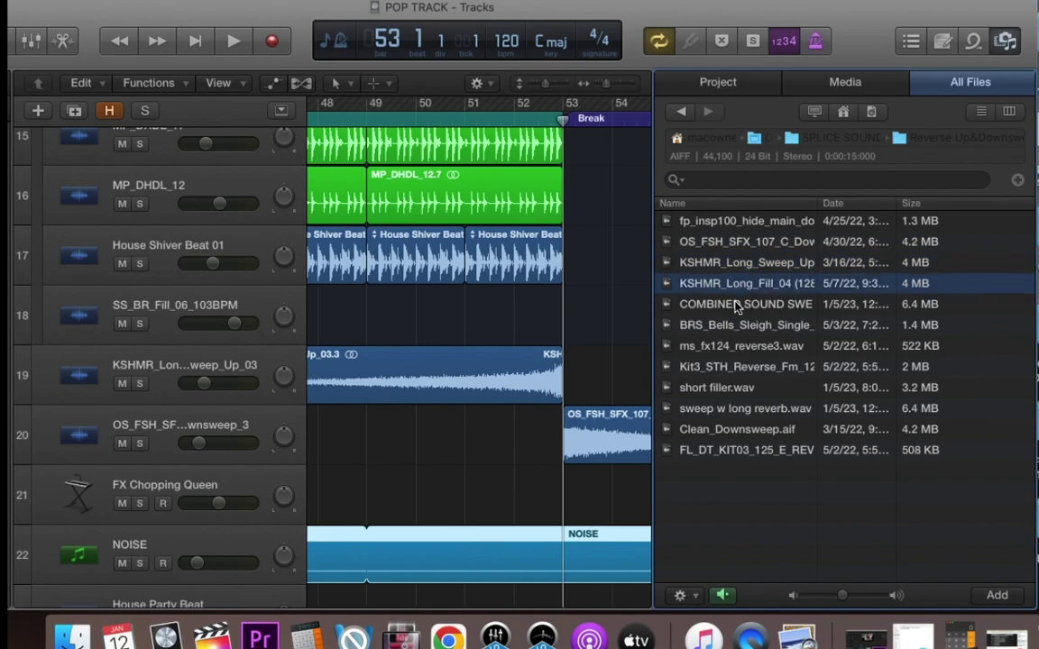
{"action": "left_click", "coordinate": [735, 303]}
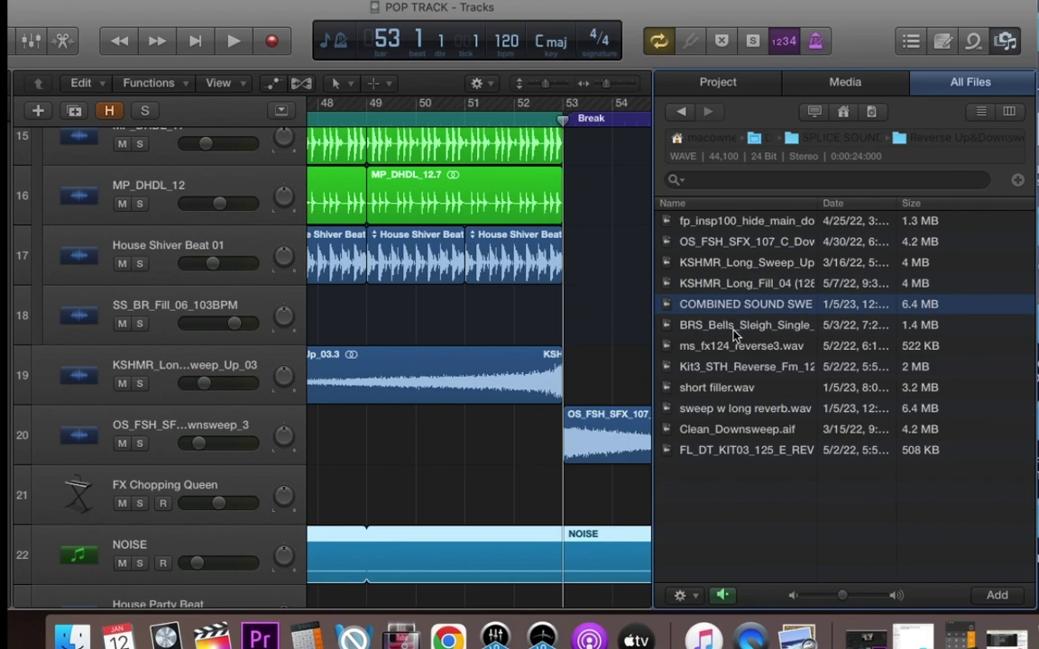
{"action": "left_click", "coordinate": [735, 325]}
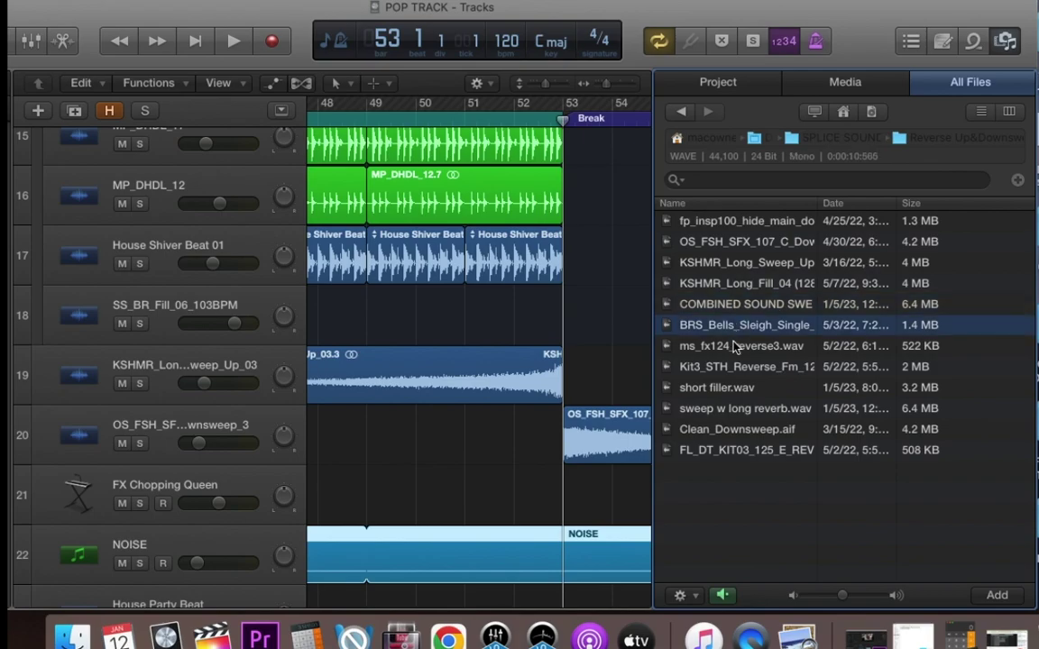
{"action": "left_click", "coordinate": [735, 347]}
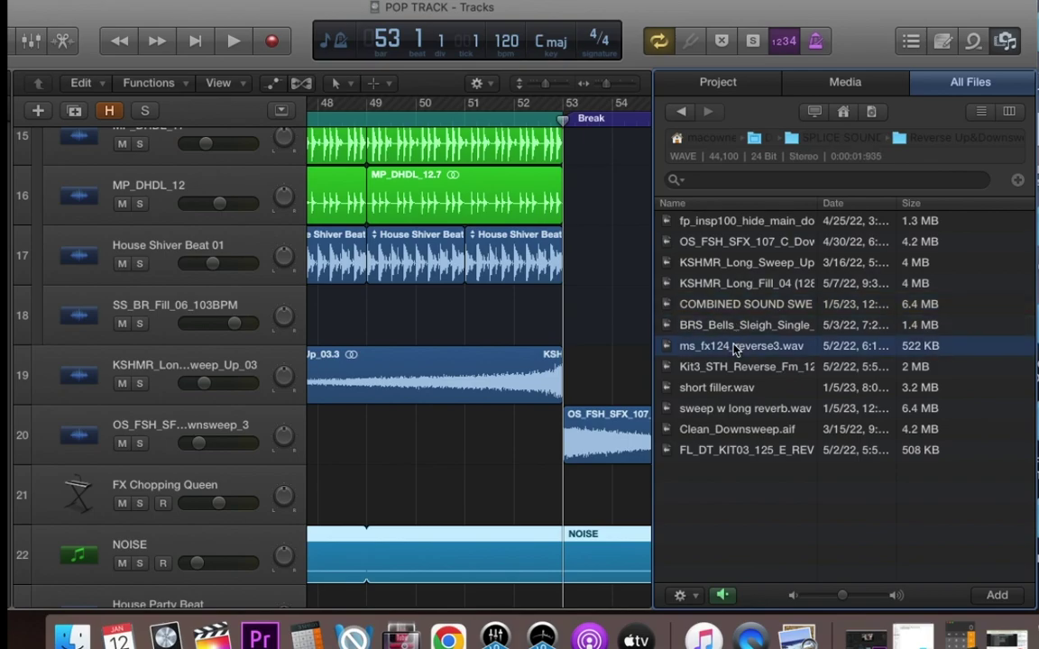
{"action": "left_click", "coordinate": [732, 373]}
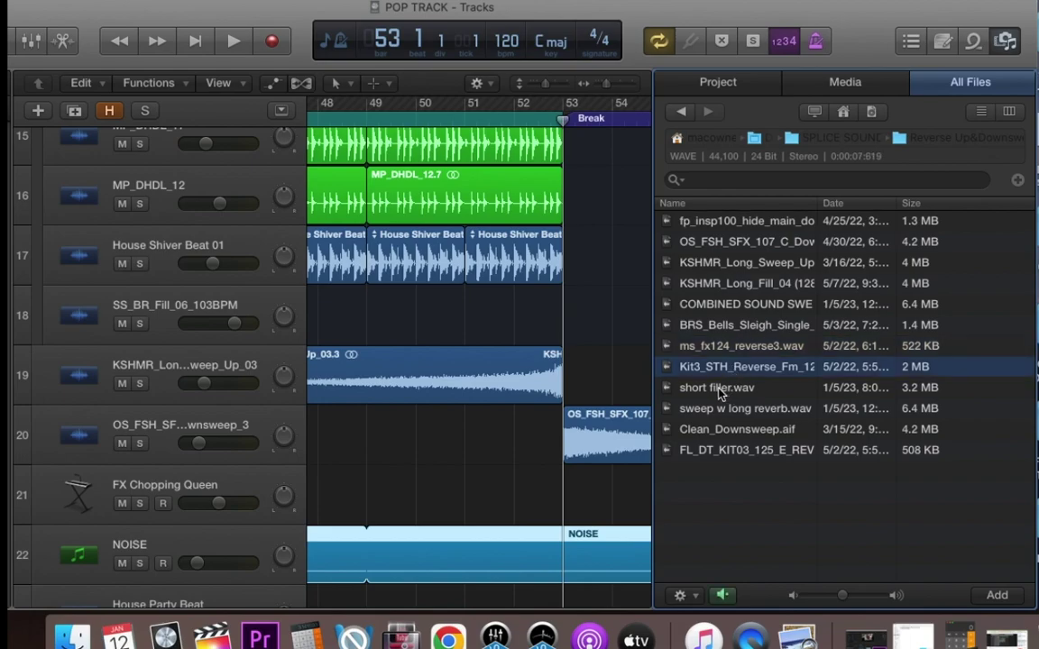
{"action": "left_click", "coordinate": [719, 390]}
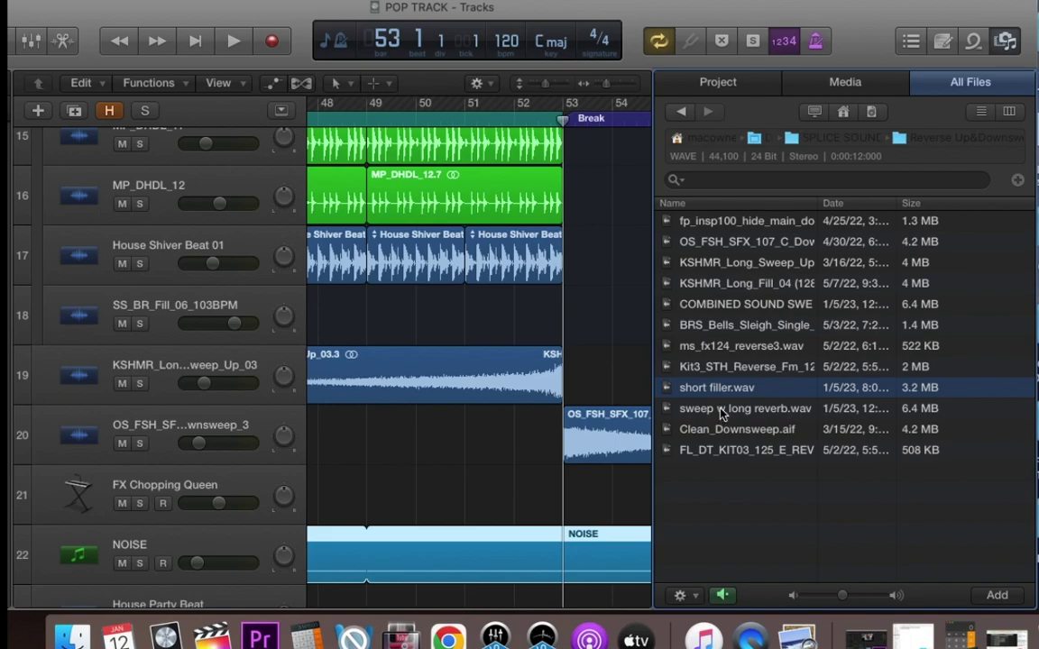
{"action": "left_click", "coordinate": [720, 415]}
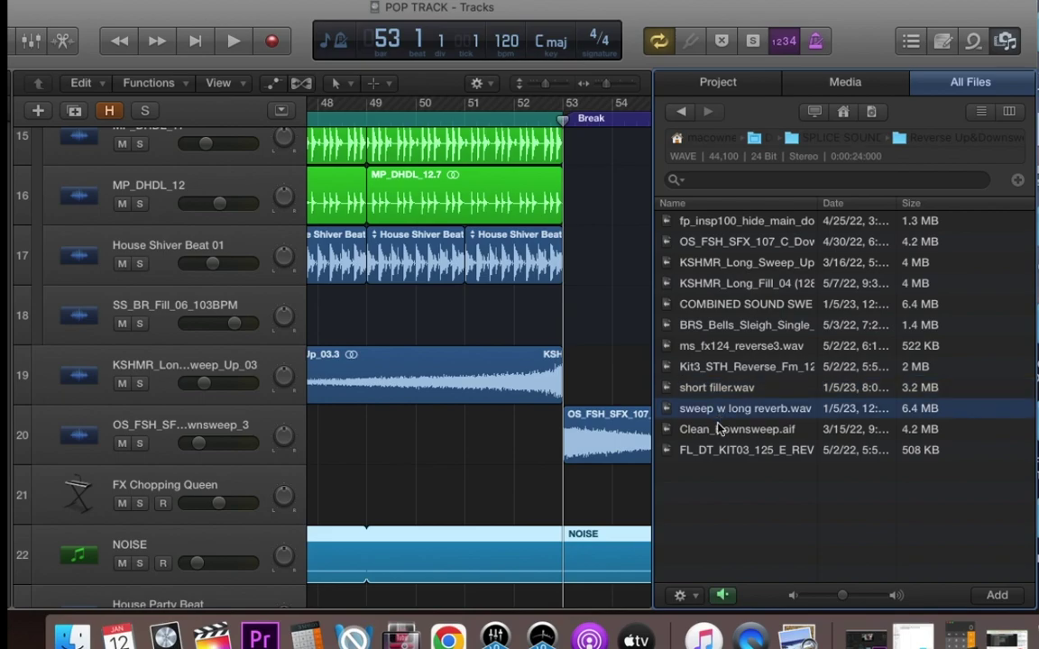
{"action": "left_click", "coordinate": [720, 433]}
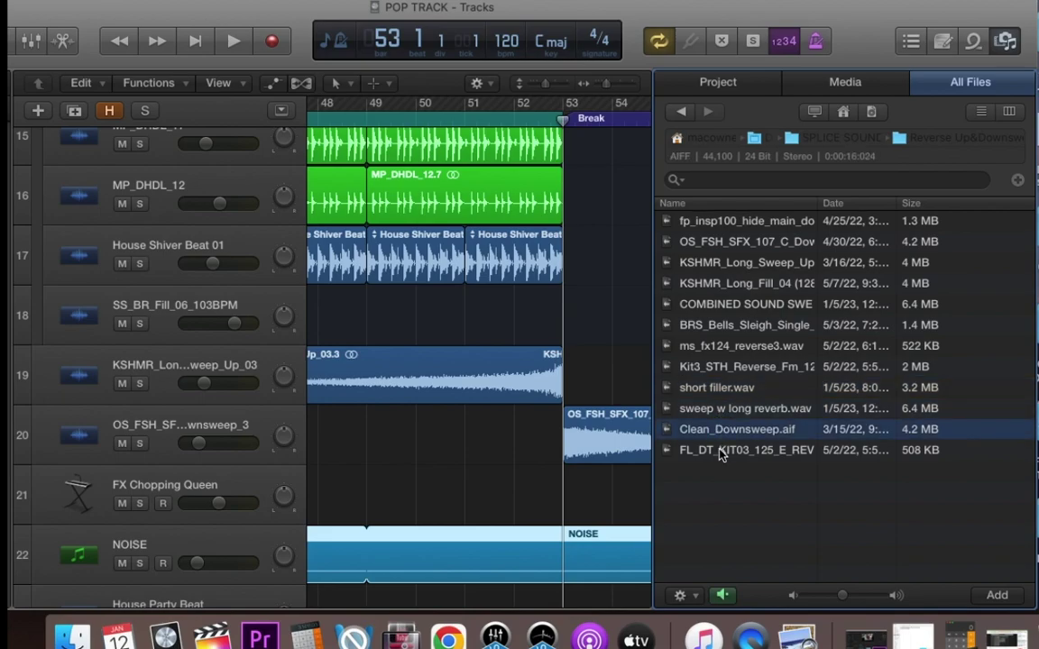
{"action": "left_click", "coordinate": [721, 452]}
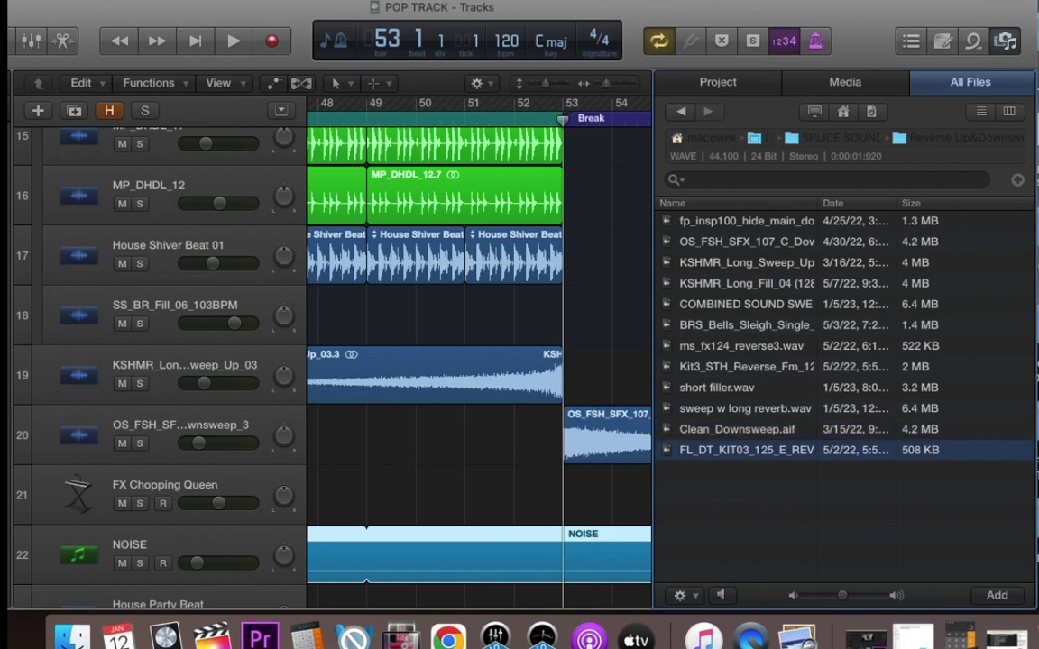
{"action": "left_click", "coordinate": [1005, 40]}
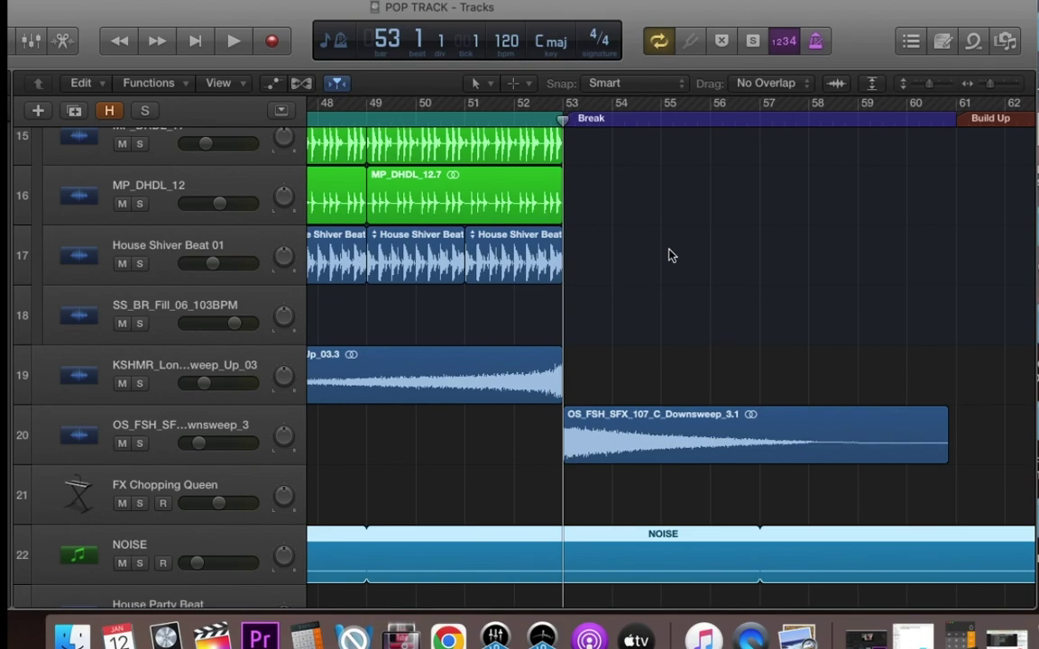